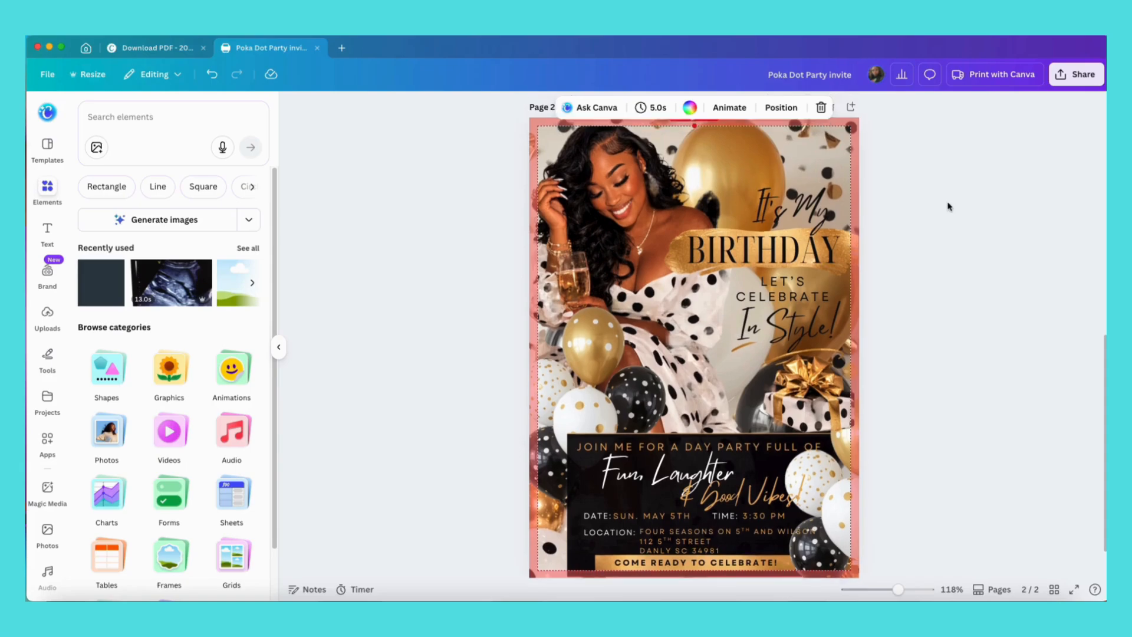
Open page 2 of the invitation for editing from the page overview.
left_click(1055, 589)
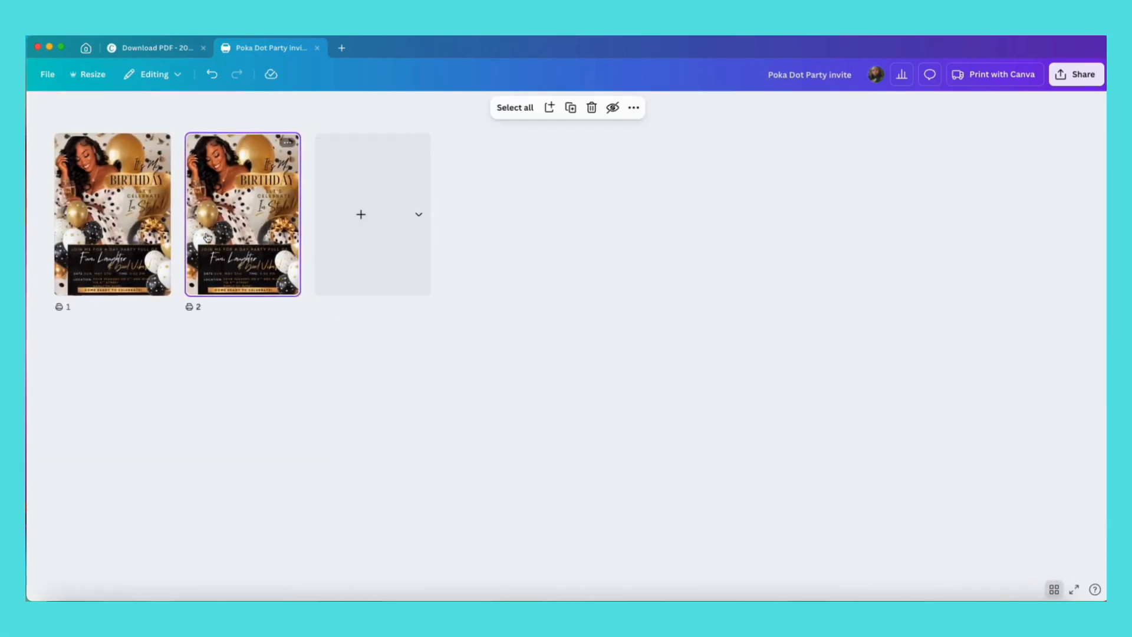
double_click(253, 195)
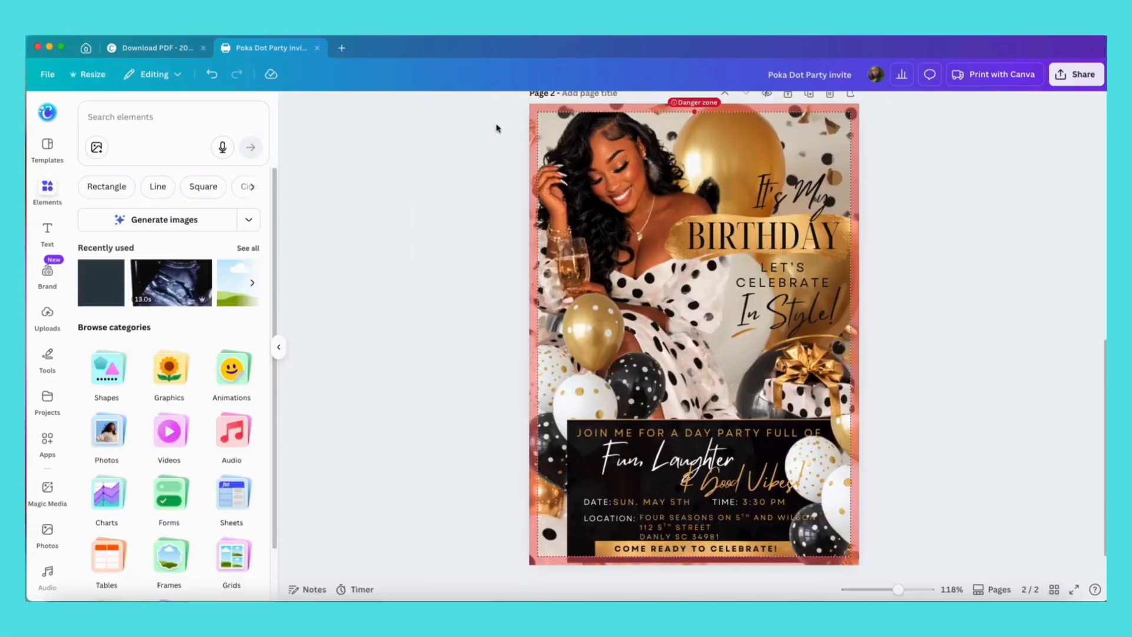
left_click_drag(500, 103, 919, 563)
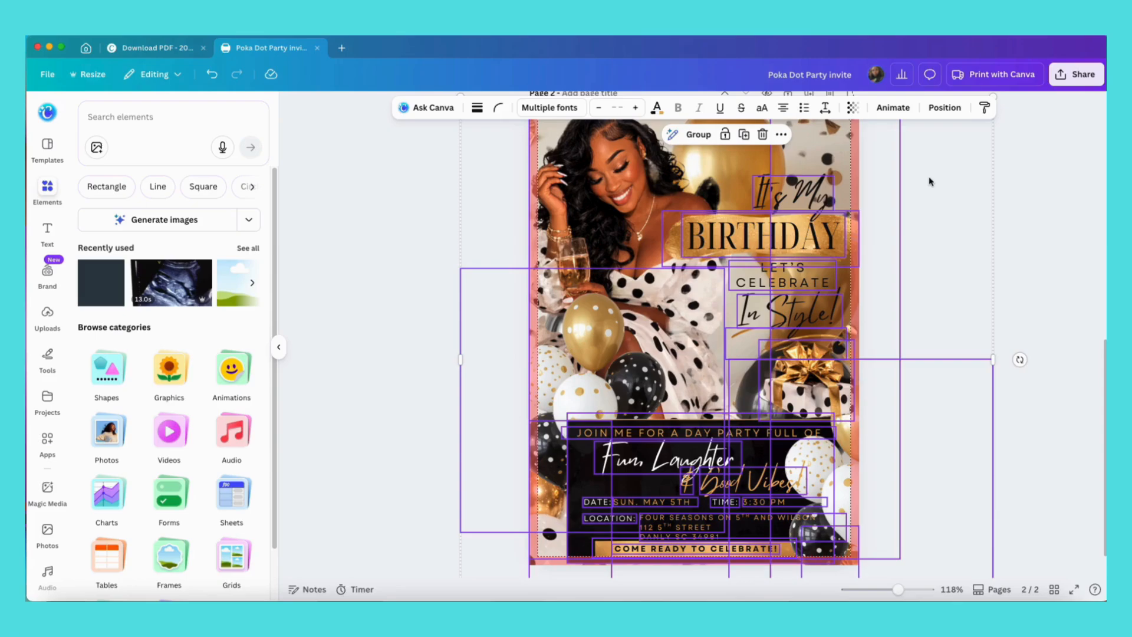
left_click(1012, 210)
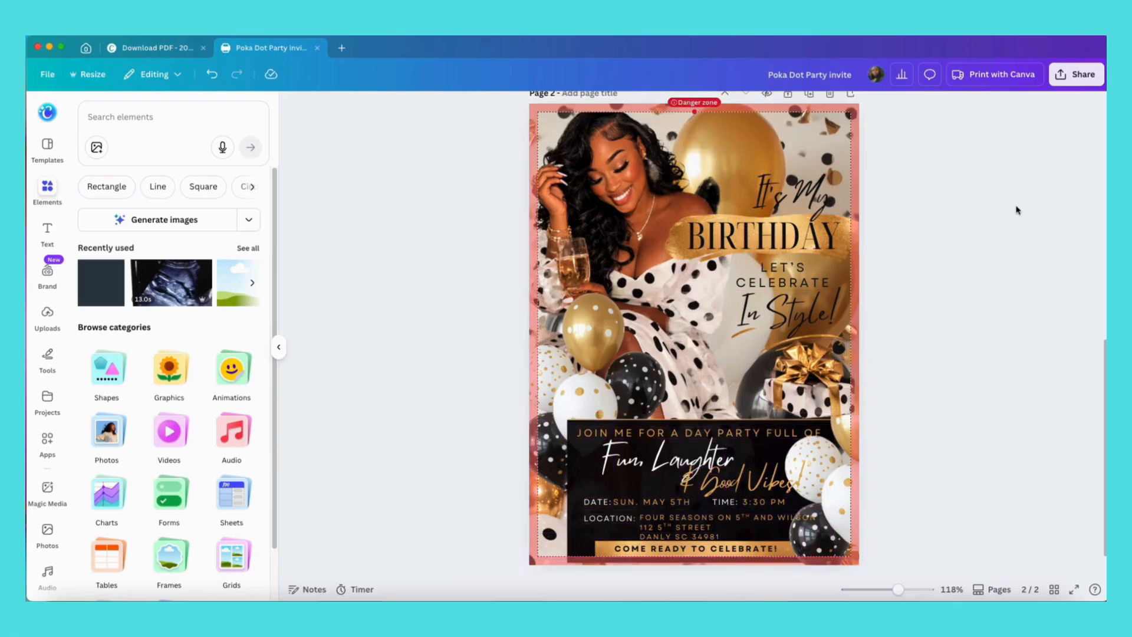
Select every layer on page 2 in the layers list and group them together.
left_click(850, 198)
left_click(899, 111)
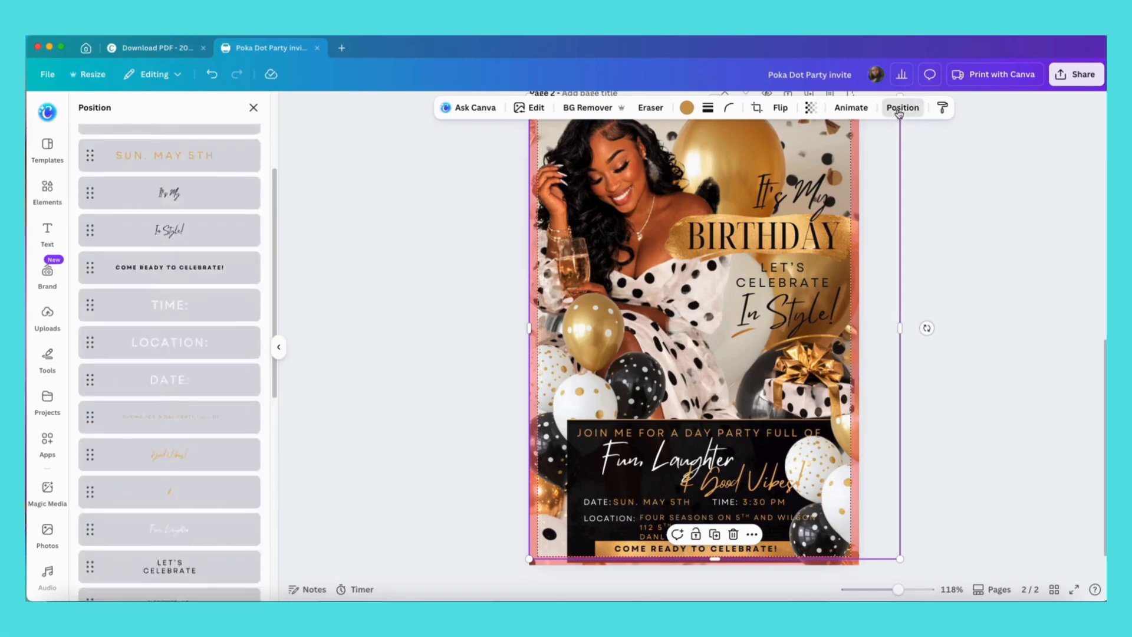
scroll(166, 266, "up", 5)
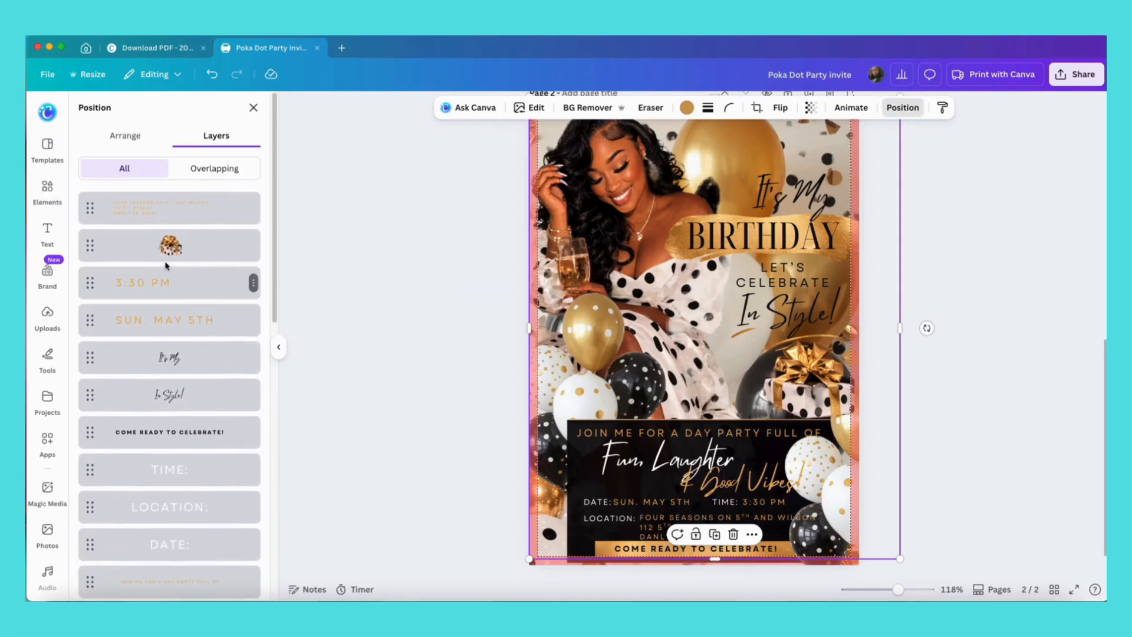
left_click(121, 215)
scroll(140, 374, "down", 10)
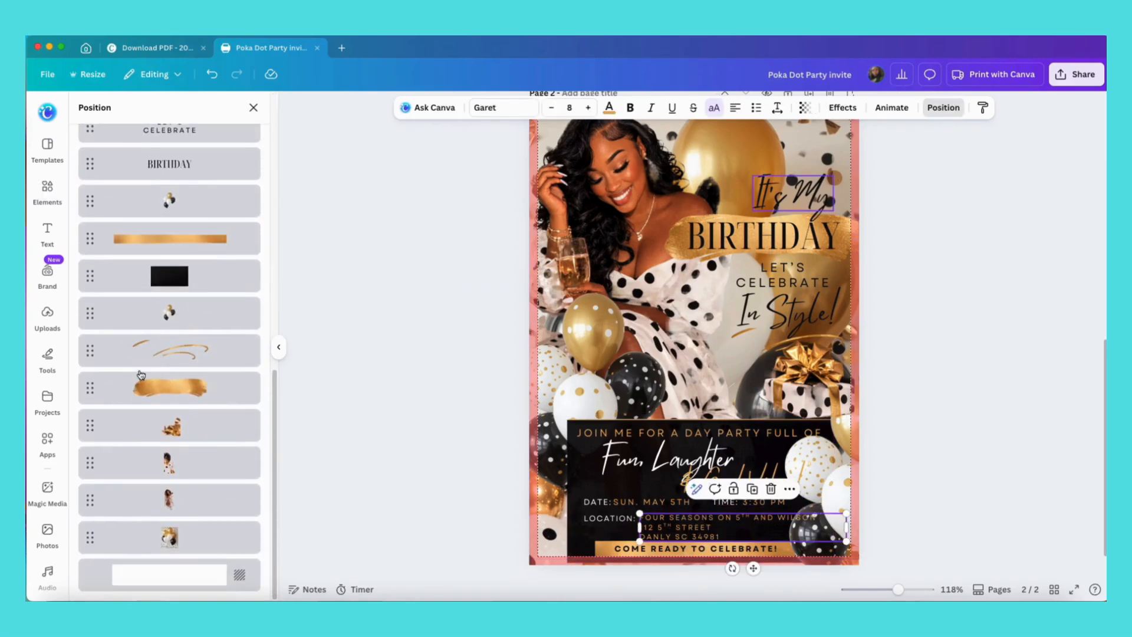
left_click(155, 549, "shift")
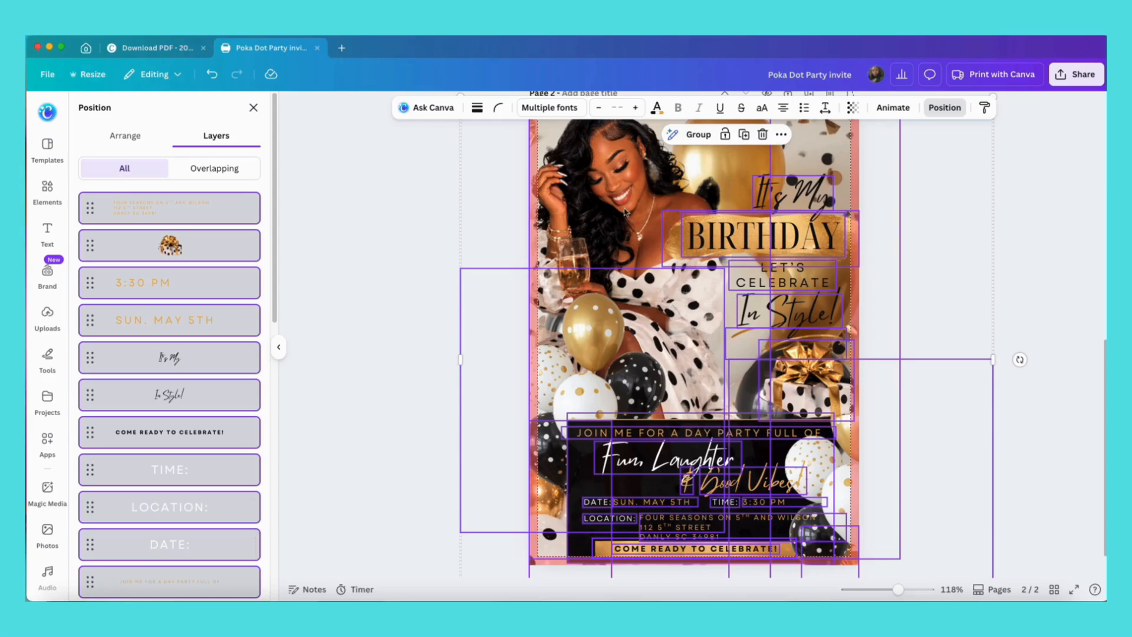
left_click(694, 135)
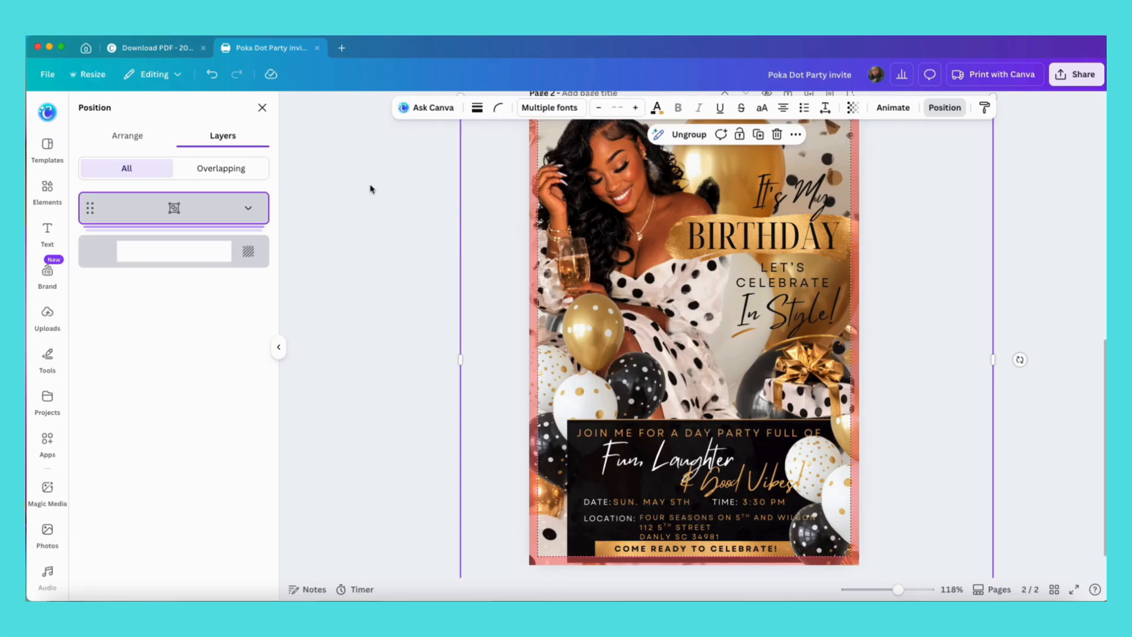
Resize only page 2 to the TikTok Video format, 1080 × 1920 px.
left_click(82, 75)
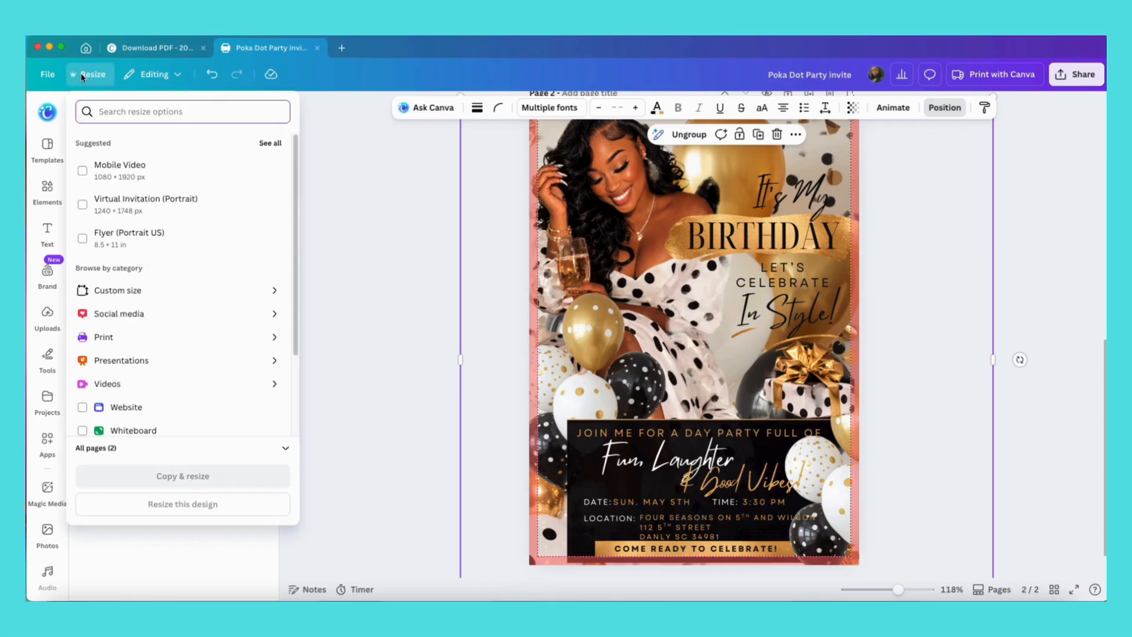
left_click(285, 451)
left_click(279, 443)
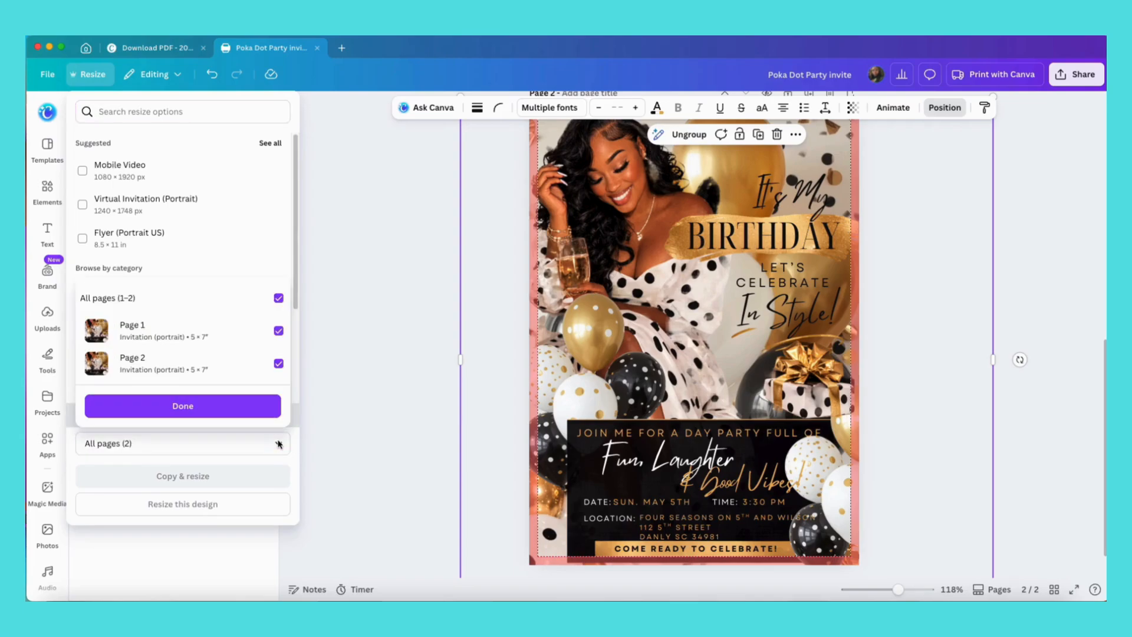
left_click(278, 331)
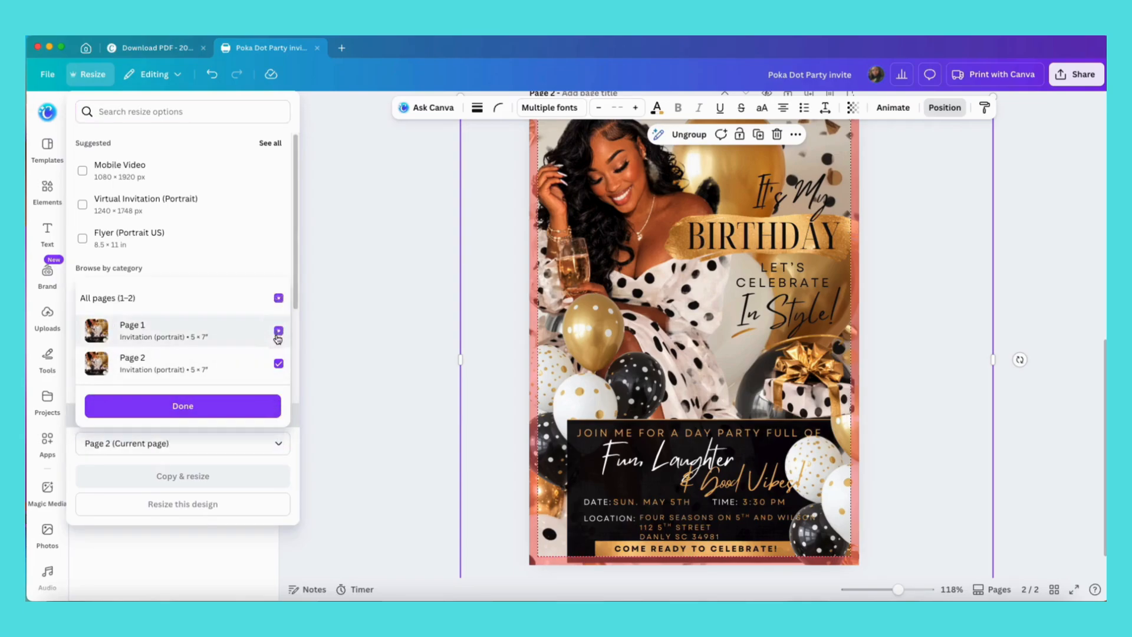
left_click(190, 406)
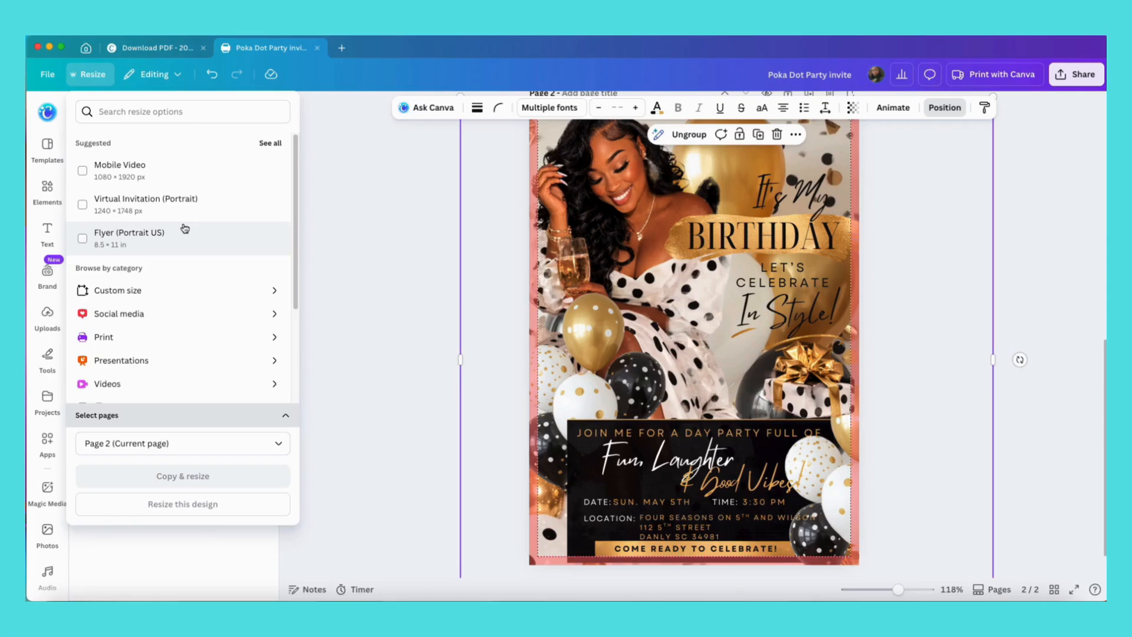
left_click(152, 106)
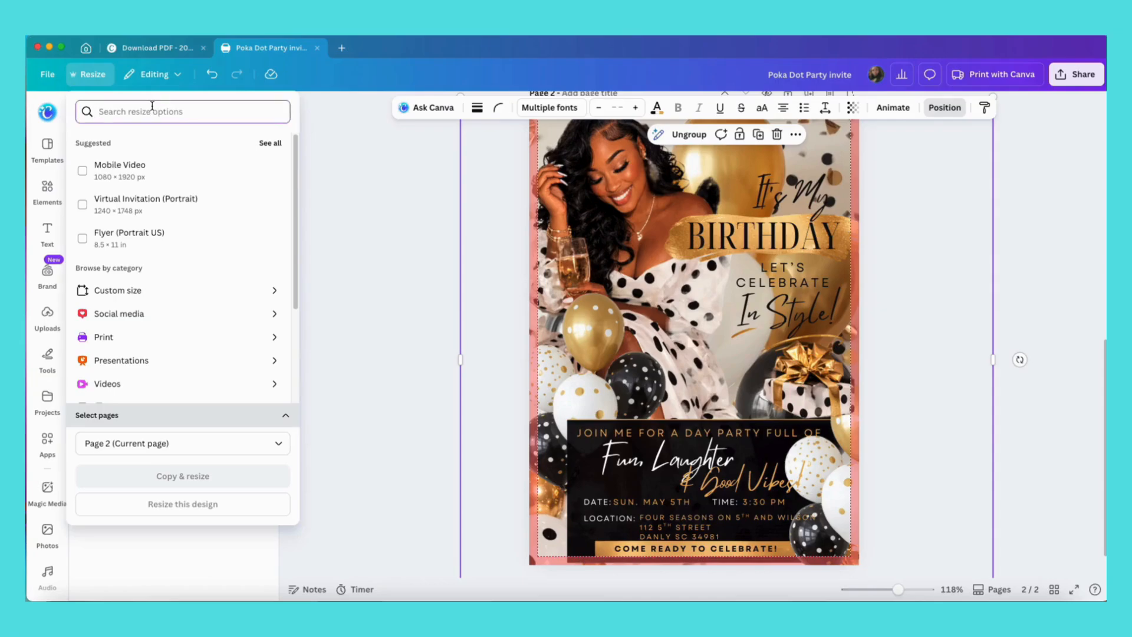
type("tik")
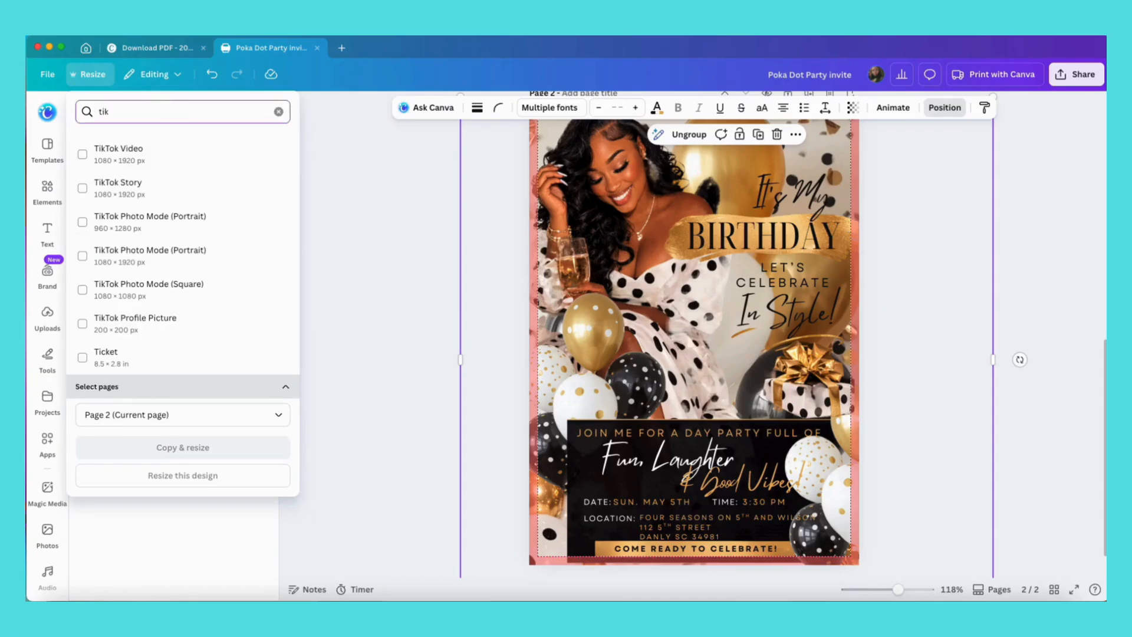
left_click(146, 157)
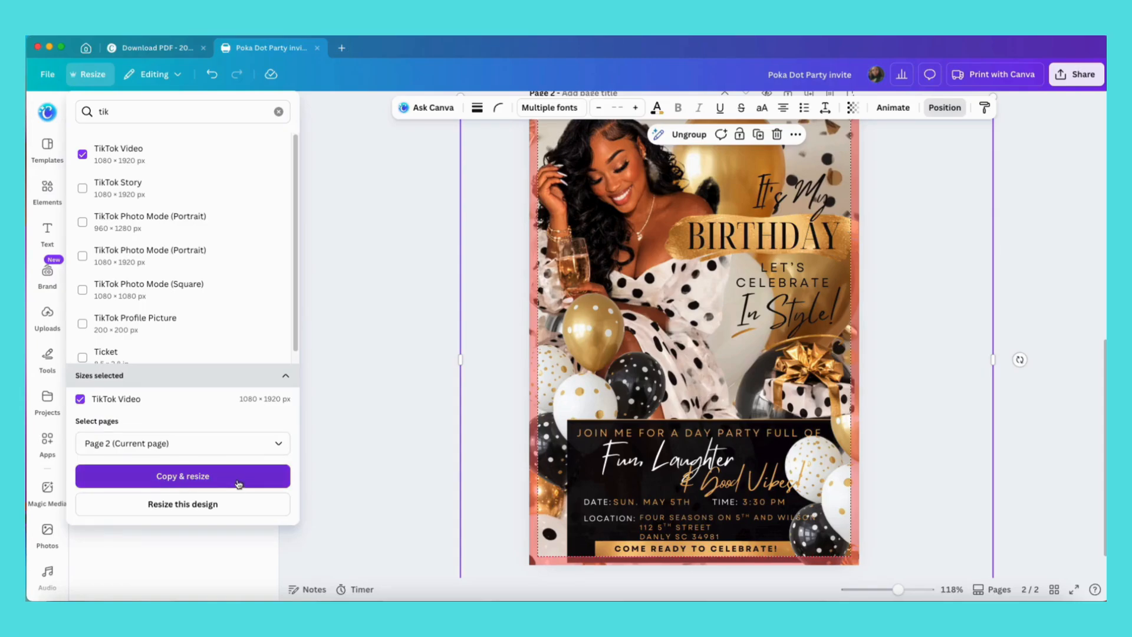
left_click(183, 504)
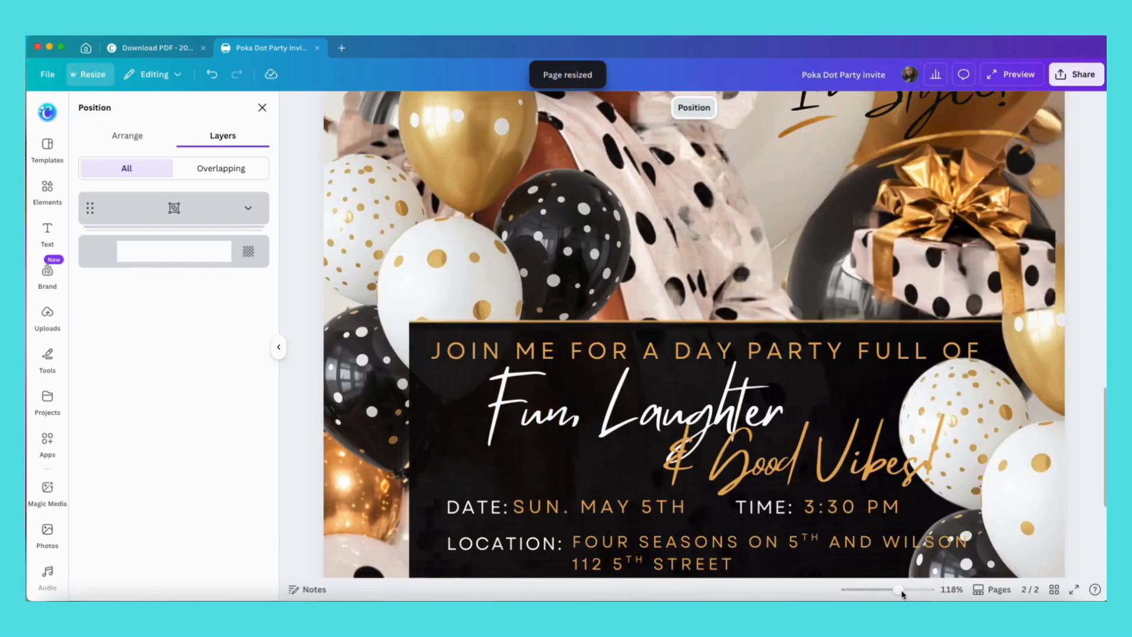
Scale up and reposition the grouped design so it covers the taller TikTok page.
left_click_drag(898, 590, 873, 589)
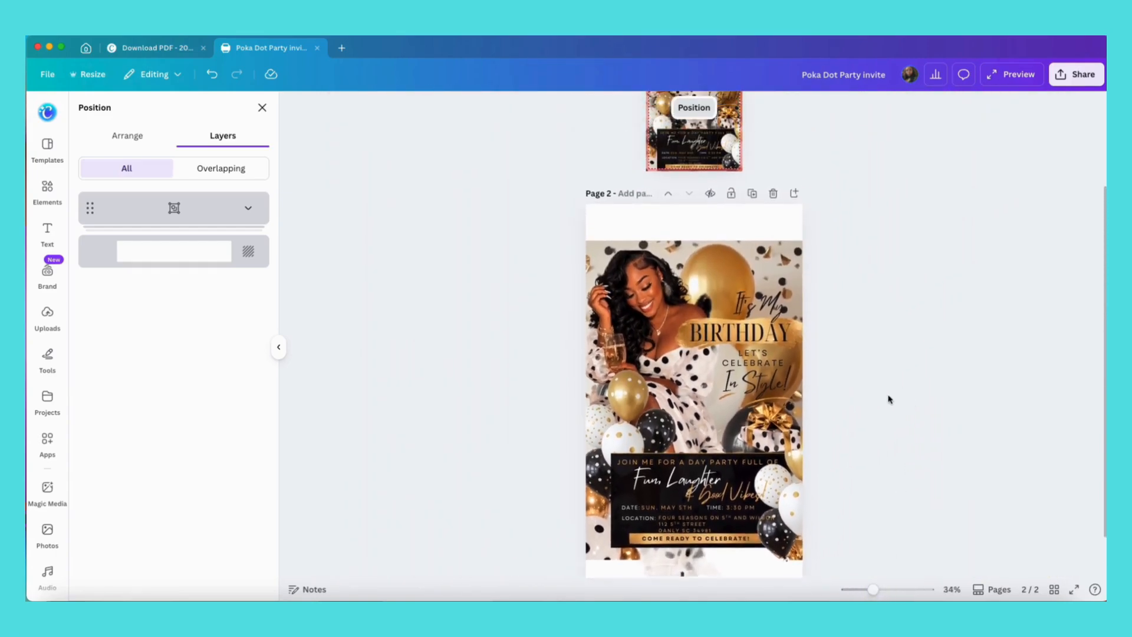
scroll(889, 400, "up", 2)
scroll(889, 398, "down", 3)
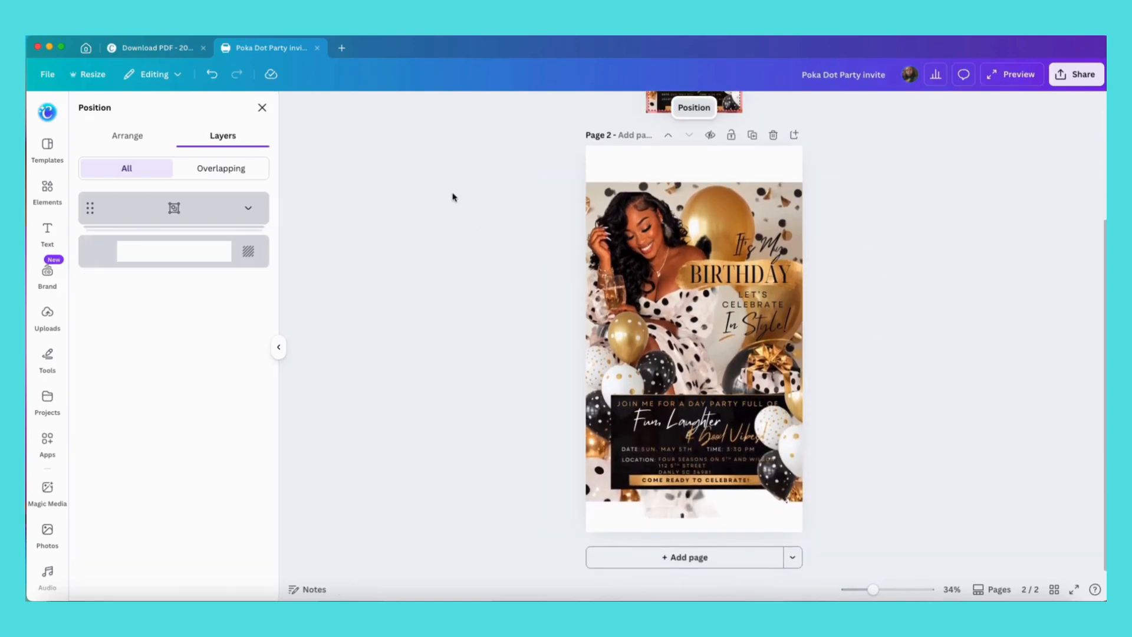
mouse_move(670, 268)
left_mouse_down()
mouse_move(622, 254)
mouse_move(680, 282)
mouse_move(716, 255)
mouse_move(608, 245)
mouse_move(673, 254)
left_mouse_up()
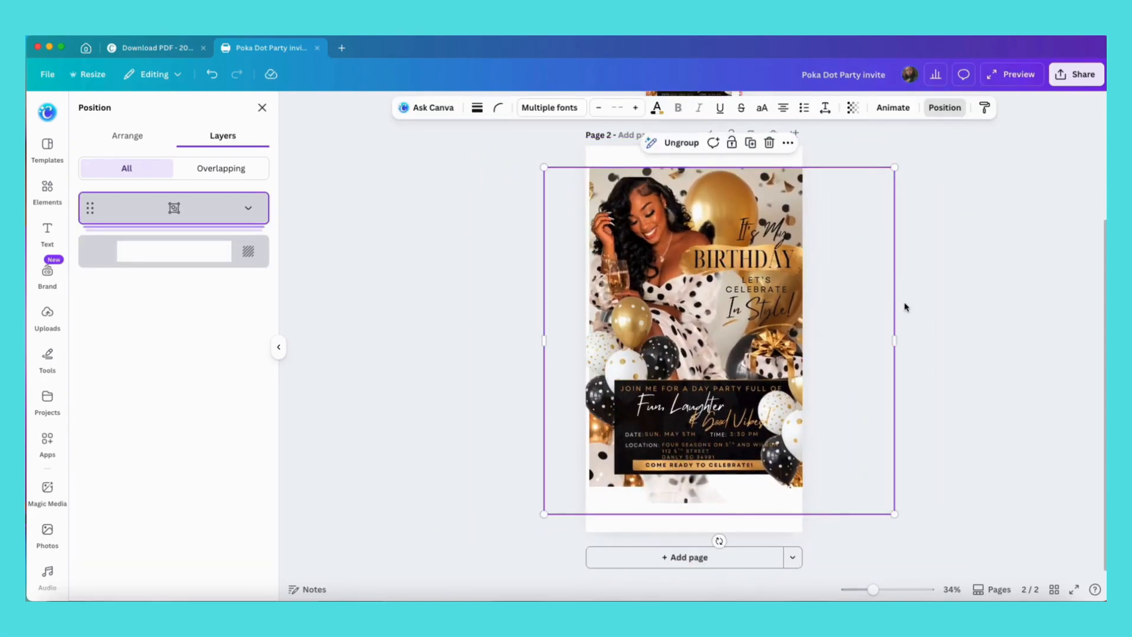
left_click_drag(737, 236, 724, 232)
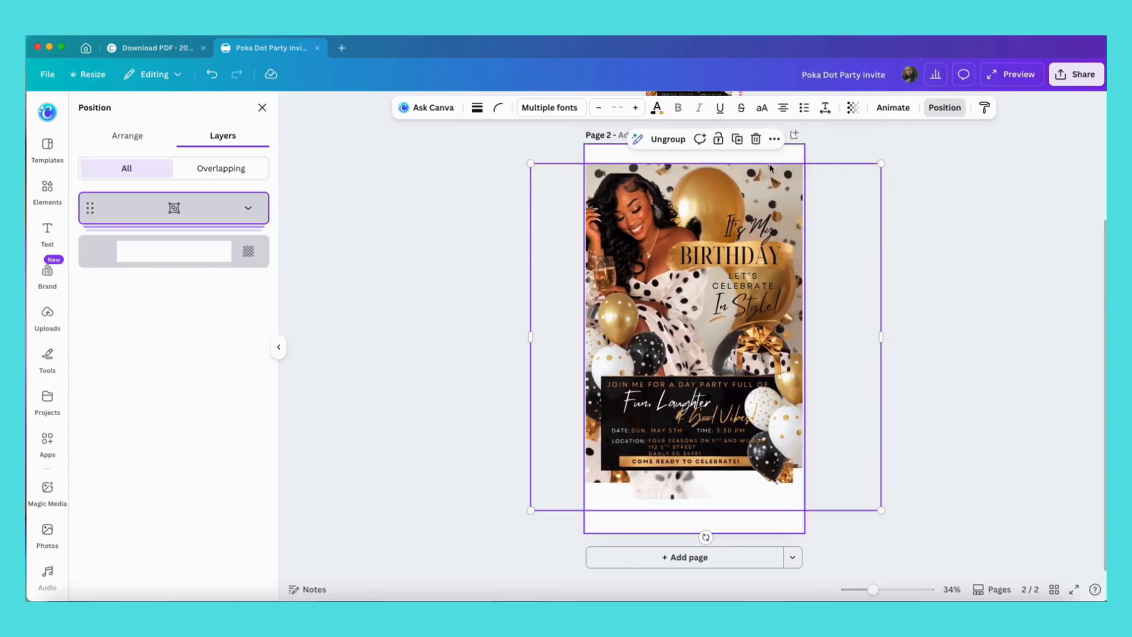
left_click_drag(881, 163, 899, 145)
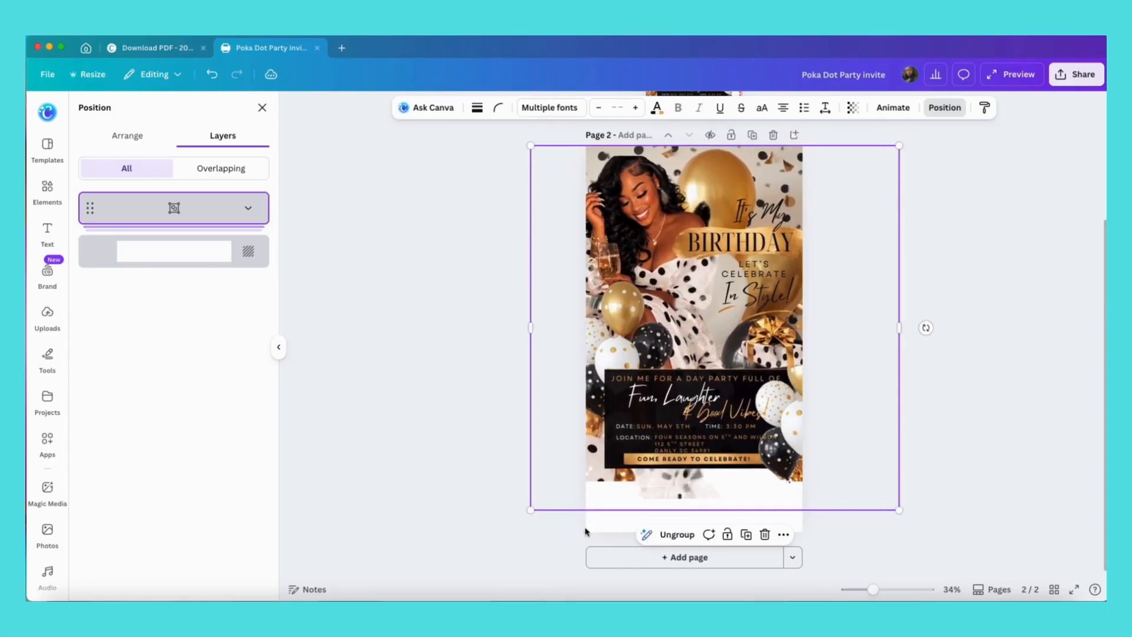
left_click_drag(531, 509, 498, 543)
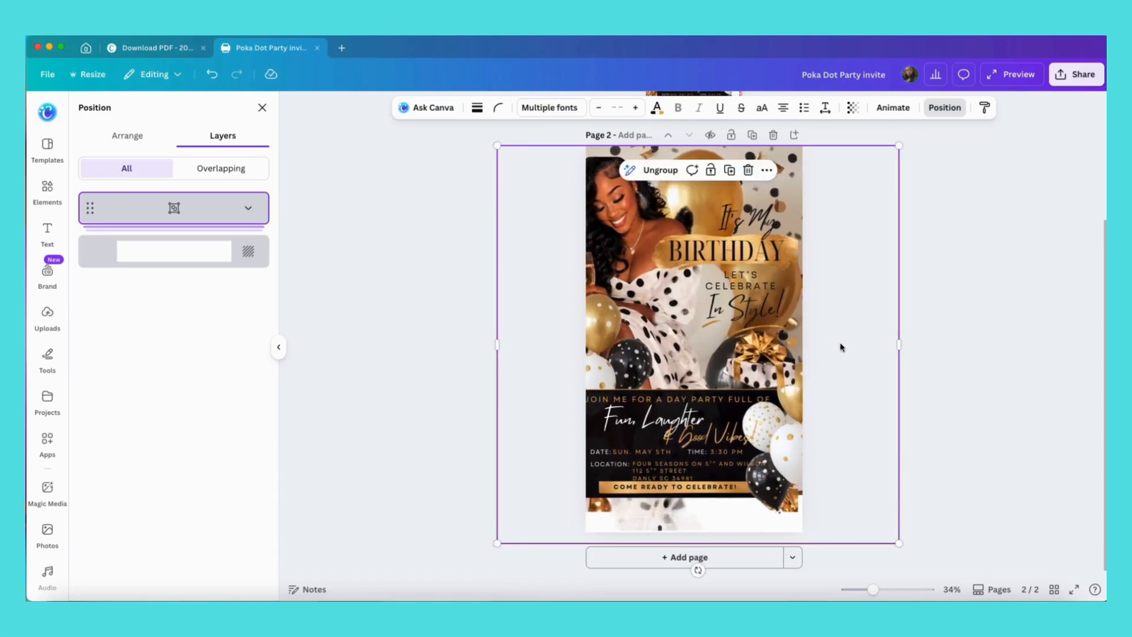
left_click_drag(841, 347, 854, 348)
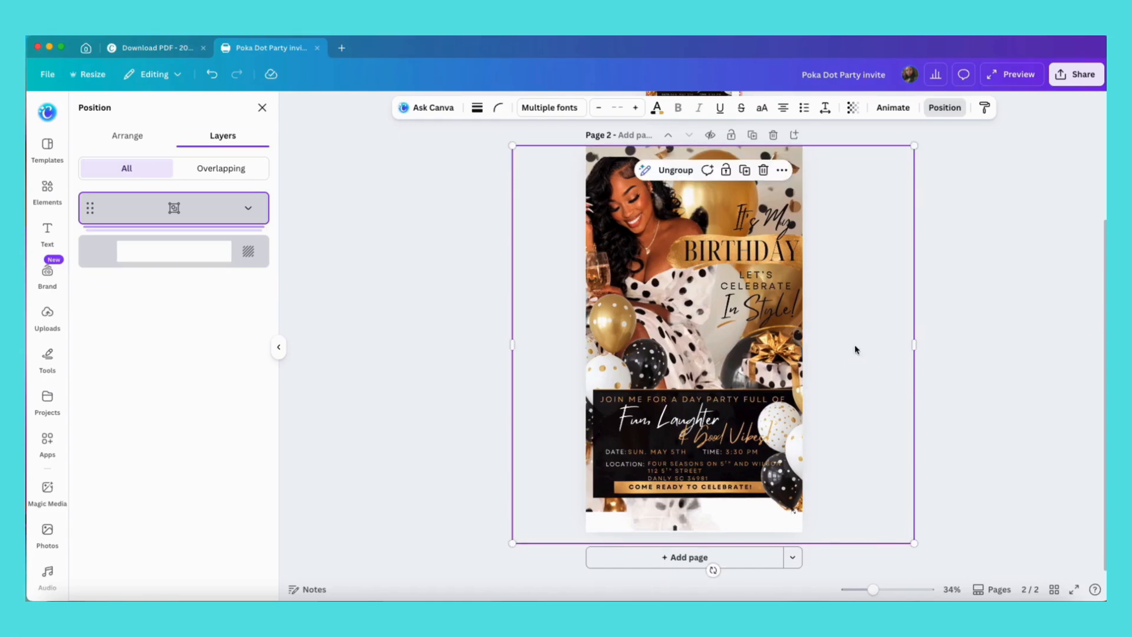
left_click_drag(914, 542, 935, 565)
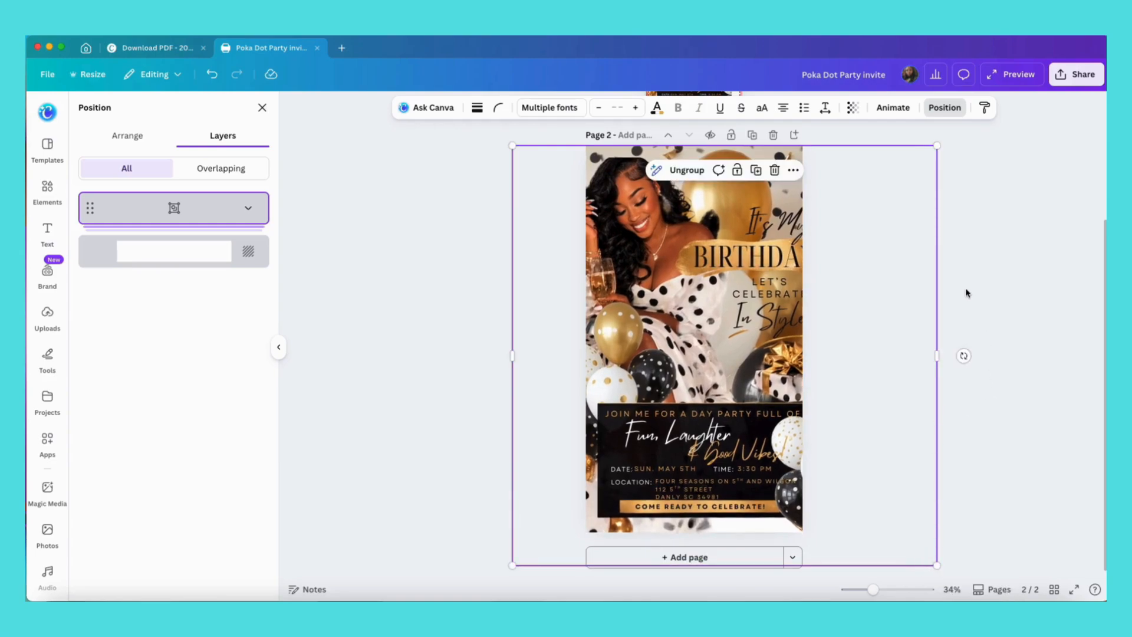
Ungroup the design's elements.
left_click(951, 327)
left_click(977, 299)
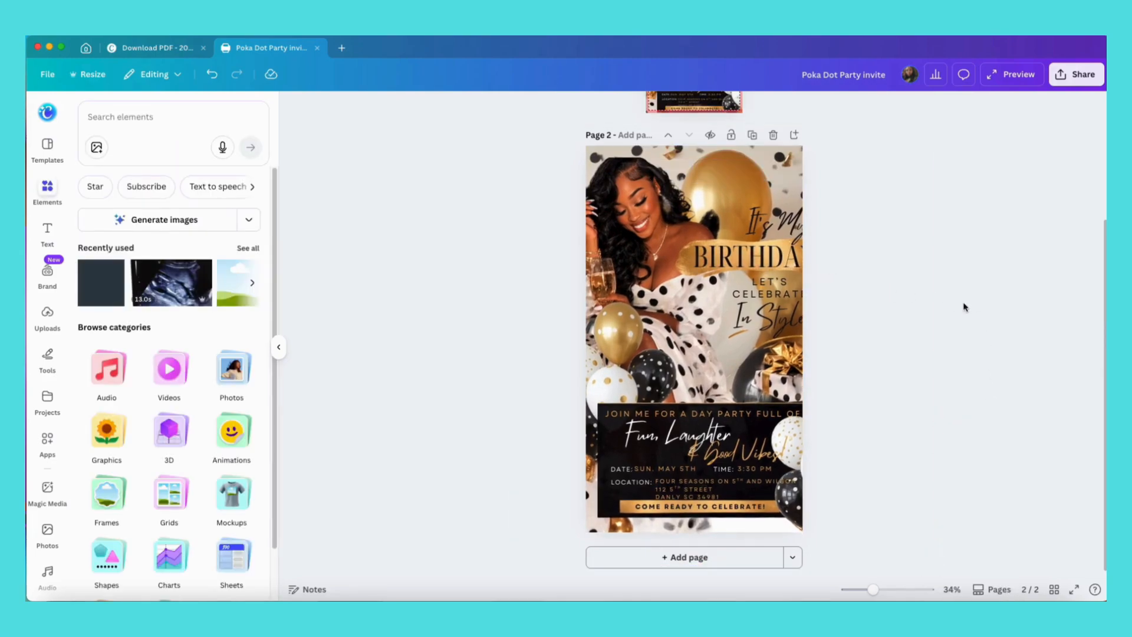
left_click(780, 229)
left_click(687, 171)
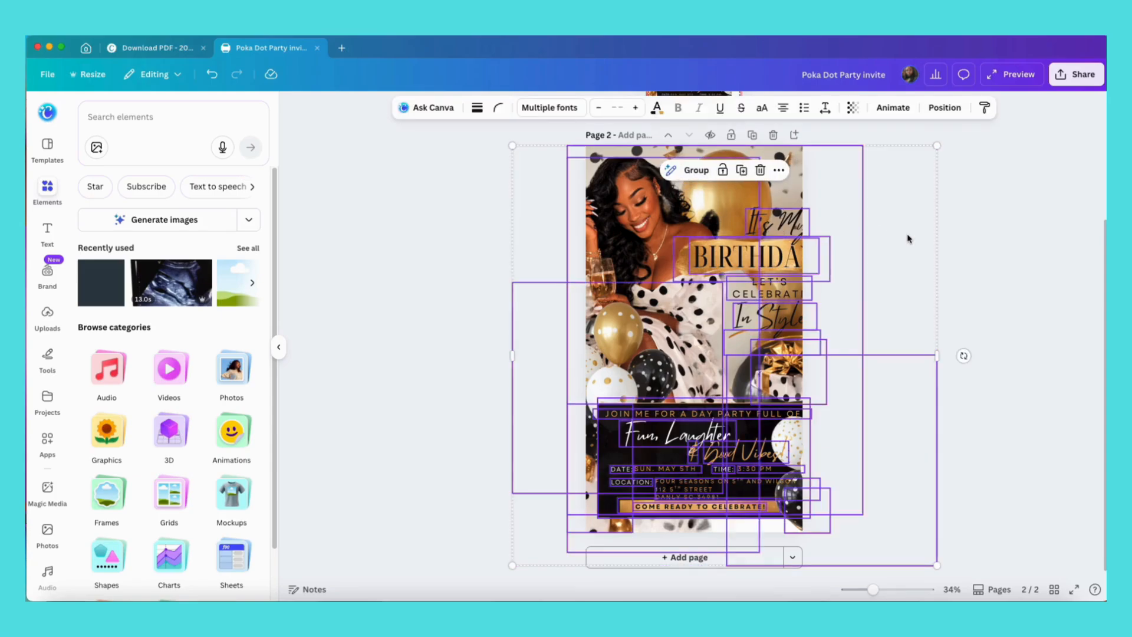
left_click(944, 105)
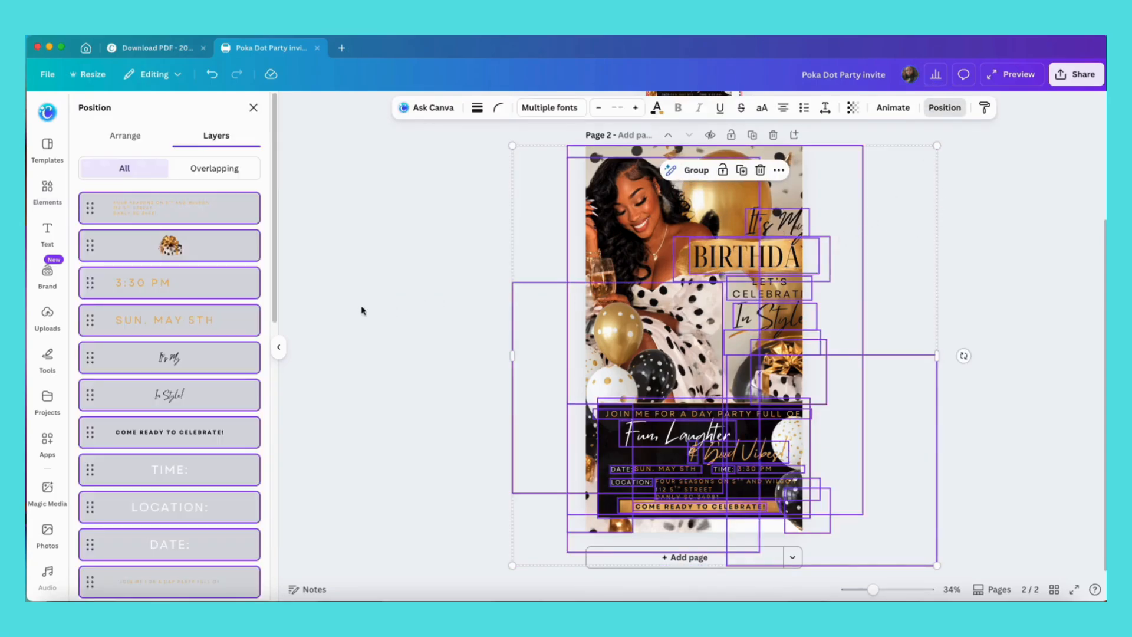
left_click(324, 304)
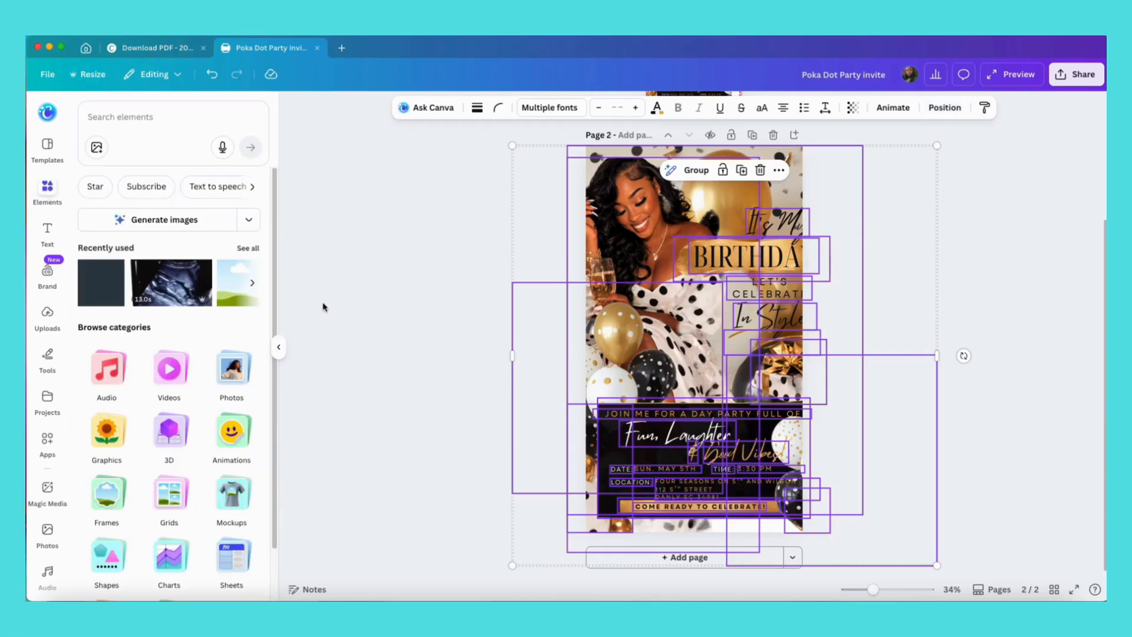
left_click(945, 108)
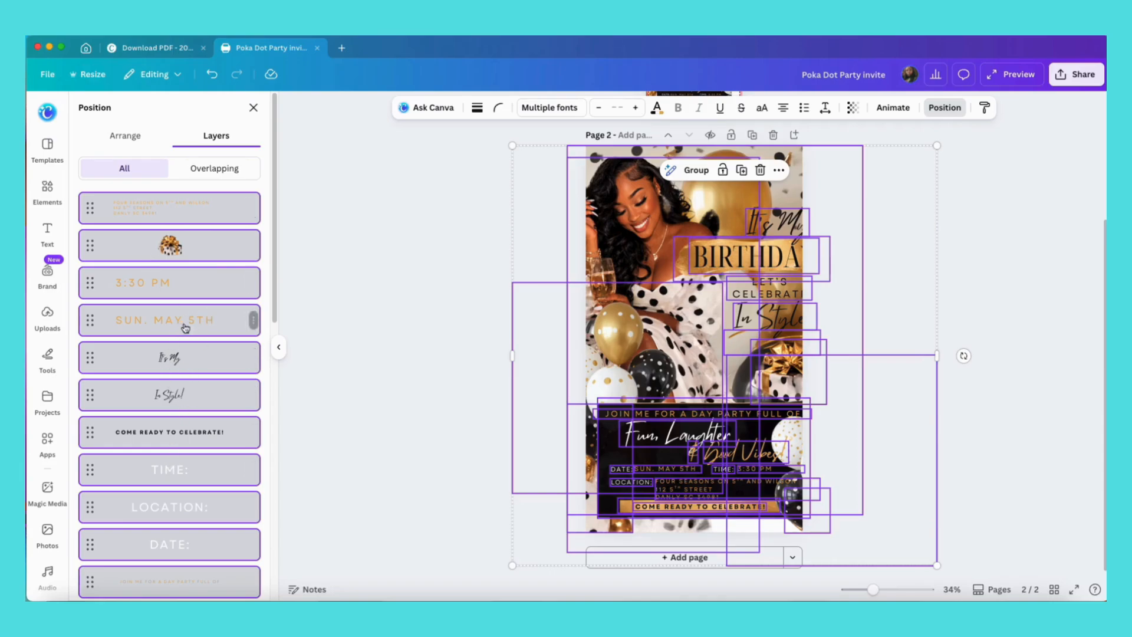
left_click(946, 243)
Select the headline texts and gift box together and shift them left to fit inside the page.
left_click(773, 223)
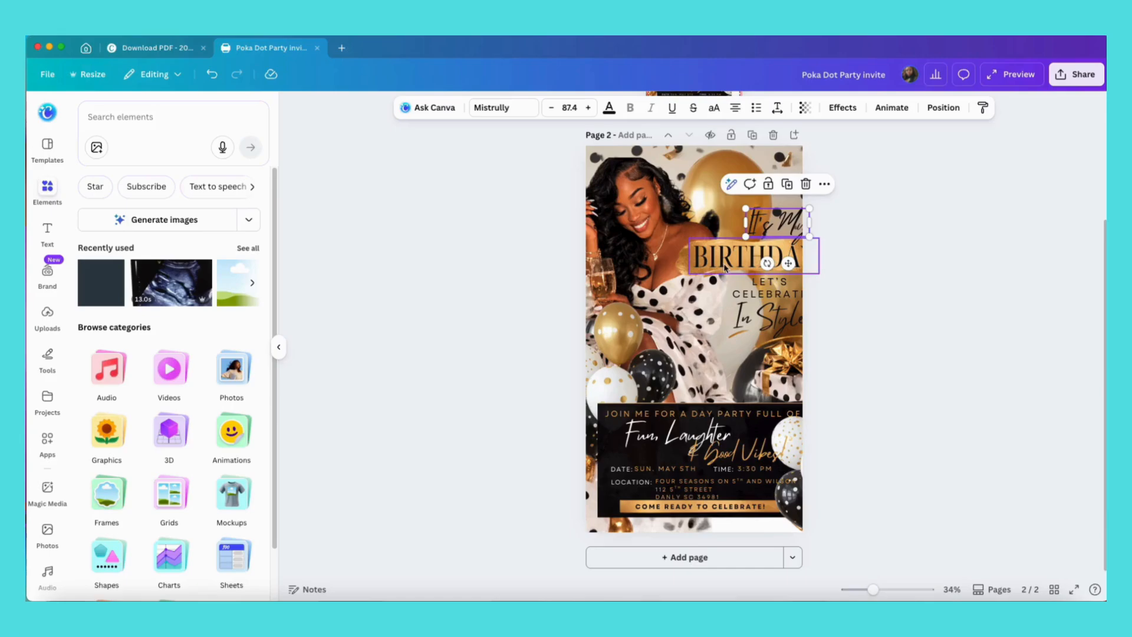
left_click(725, 265, "shift")
left_click(764, 289, "shift")
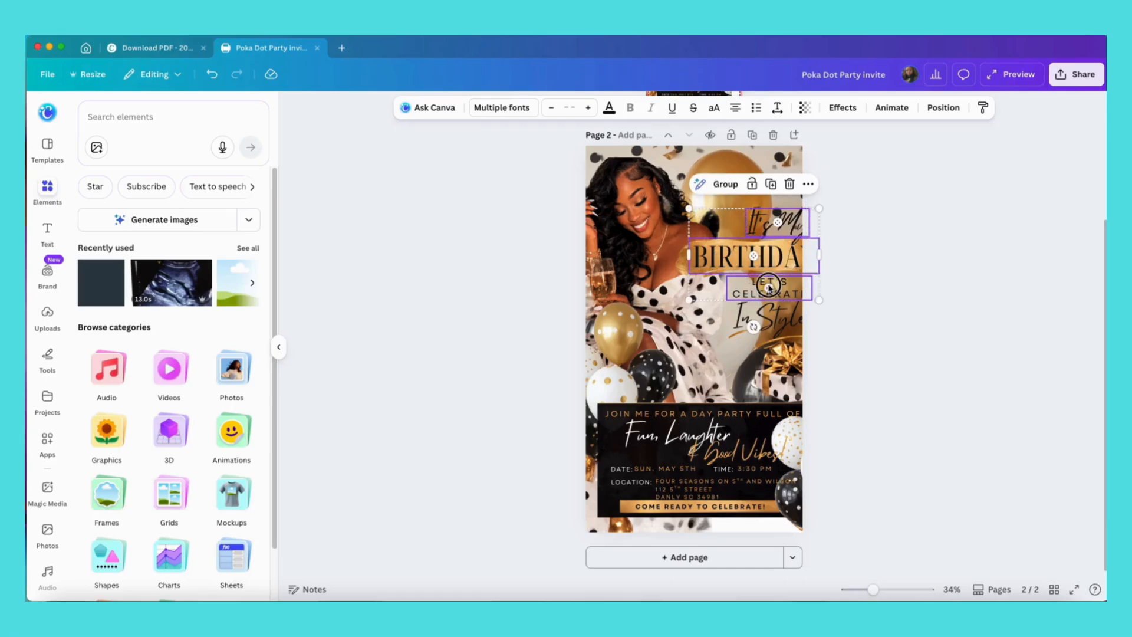
left_click(770, 324, "shift")
left_click(773, 341, "shift")
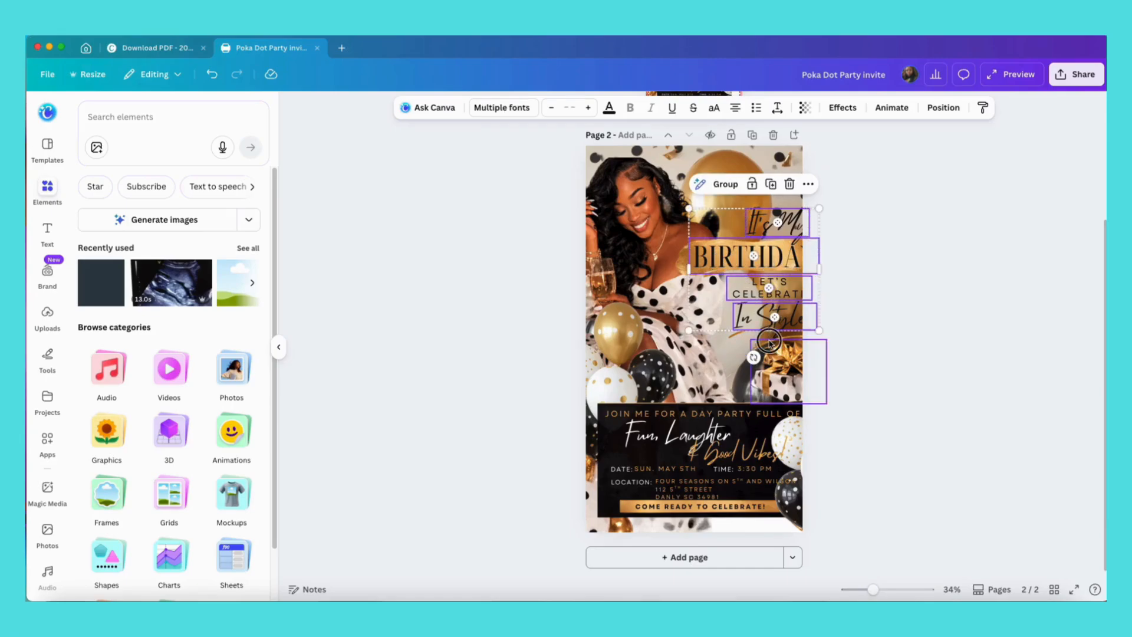
left_click(731, 337, "shift")
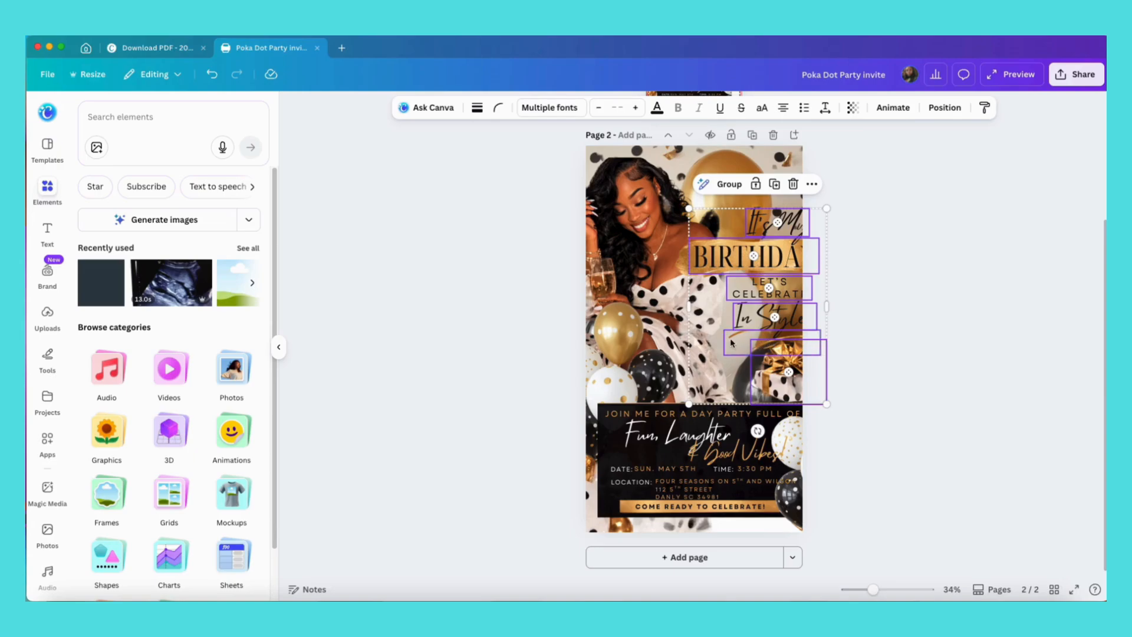
left_click(684, 270, "shift")
left_click_drag(787, 271, 768, 268)
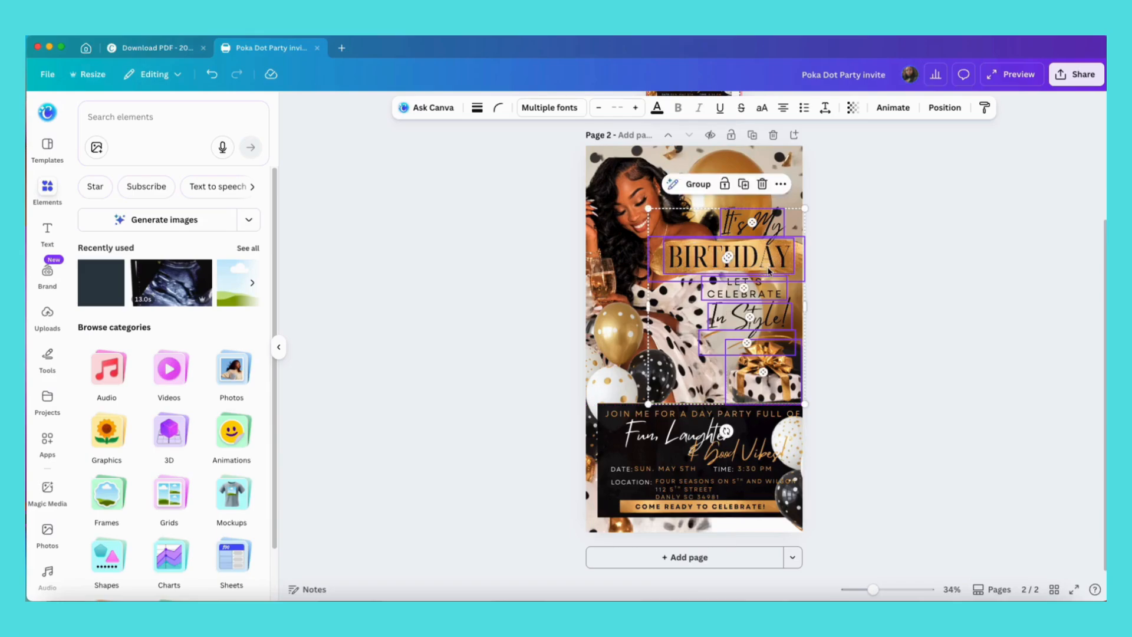
Shrink and nudge the selected headline texts and gift box so they sit within the page's right edge.
left_click_drag(805, 209, 788, 235)
left_click_drag(758, 302, 773, 304)
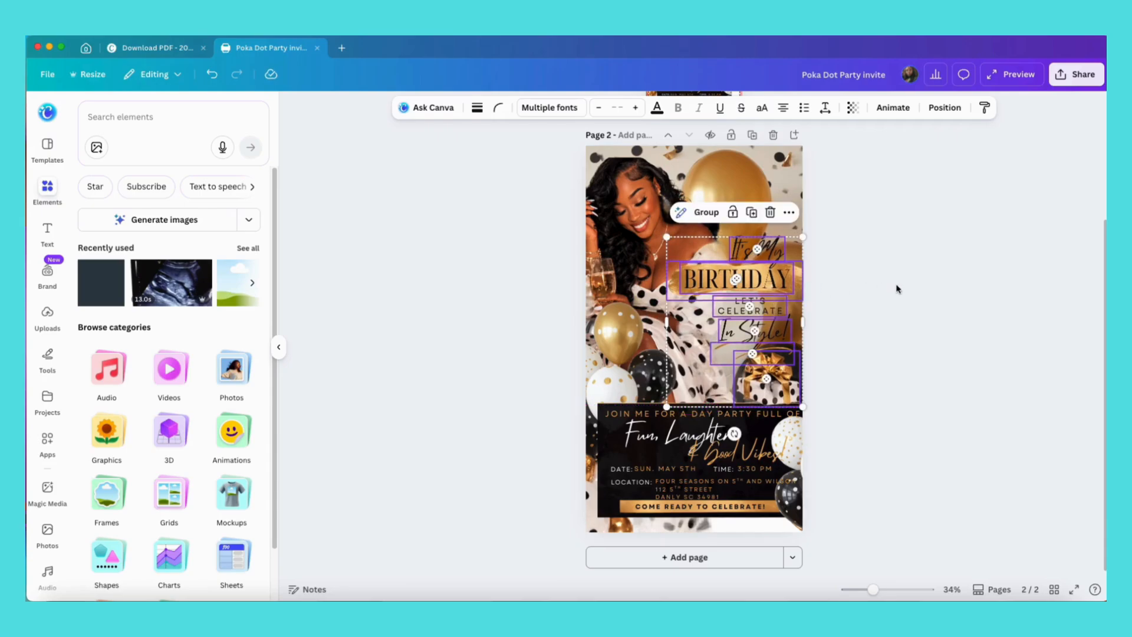
left_click(900, 336)
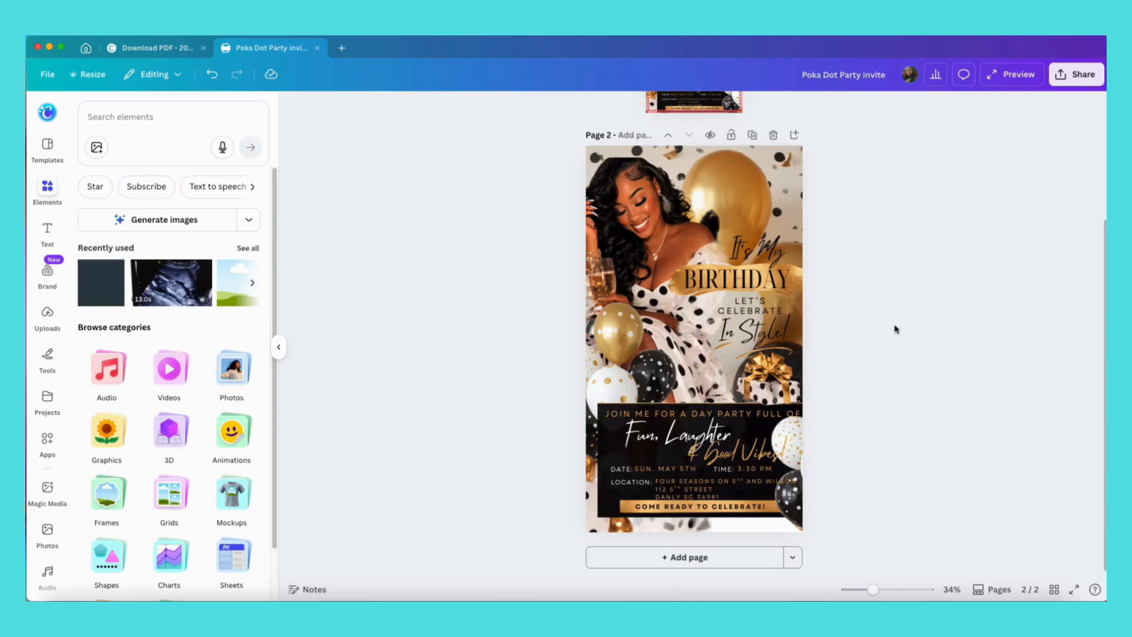
Add a new Poster (Portrait 3:4) page after page 2.
scroll(896, 329, "up", 3)
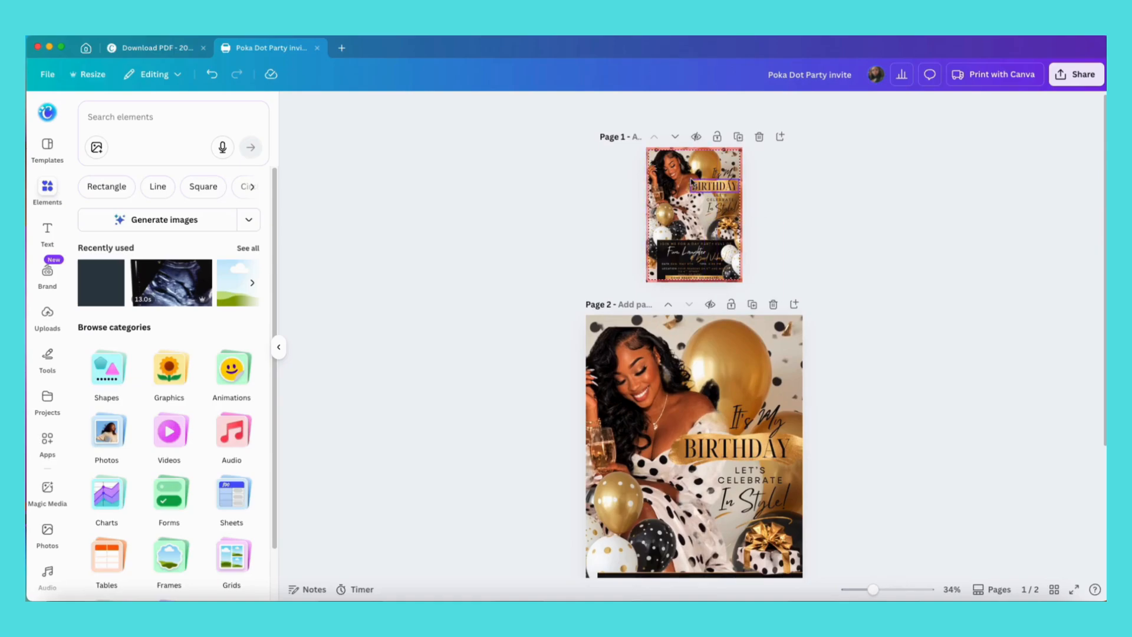
scroll(851, 349, "down", 3)
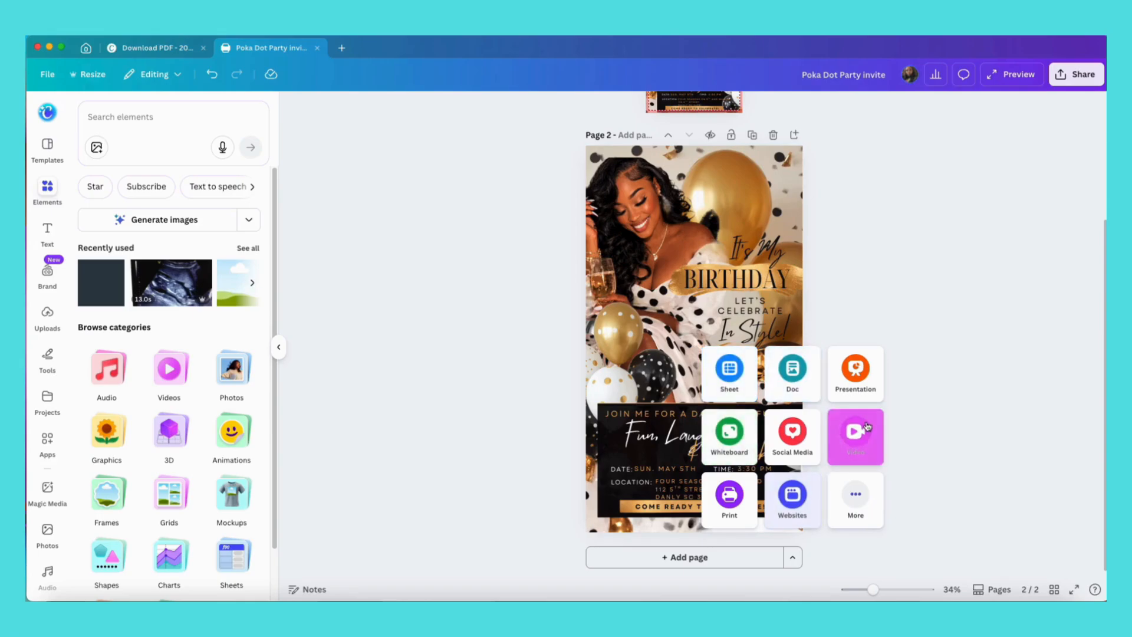
left_click(818, 426)
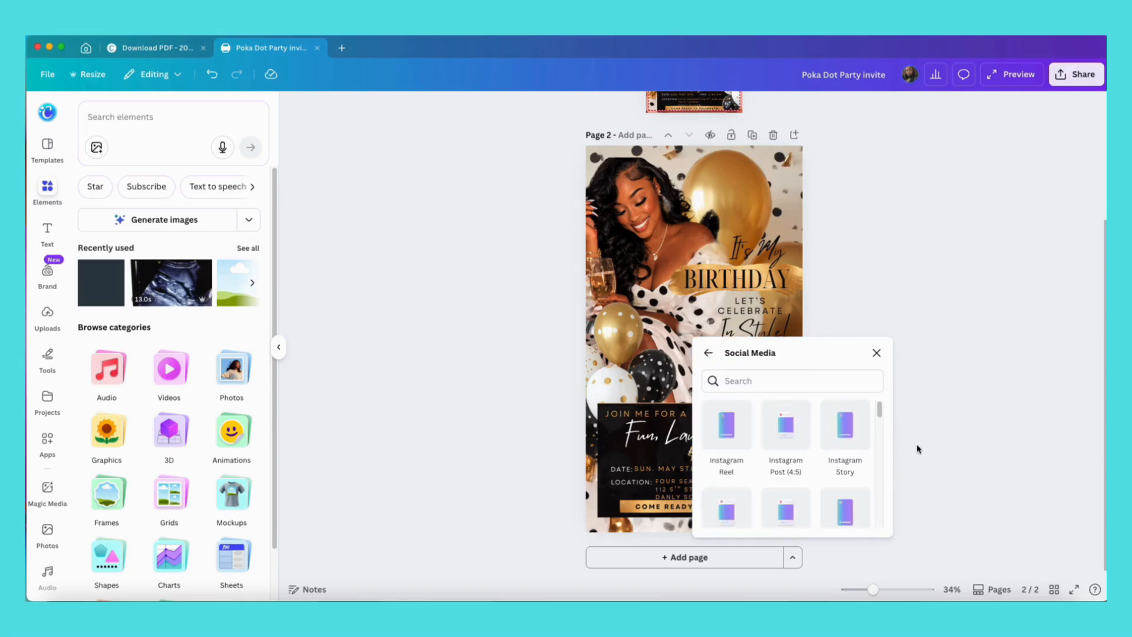
left_click(805, 381)
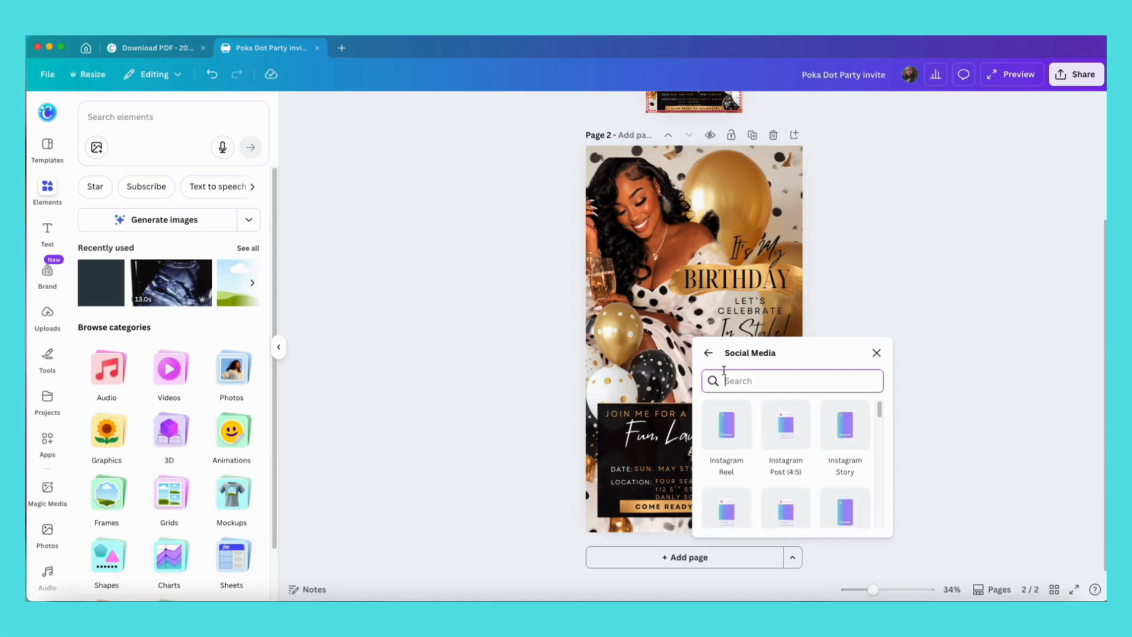
left_click(709, 353)
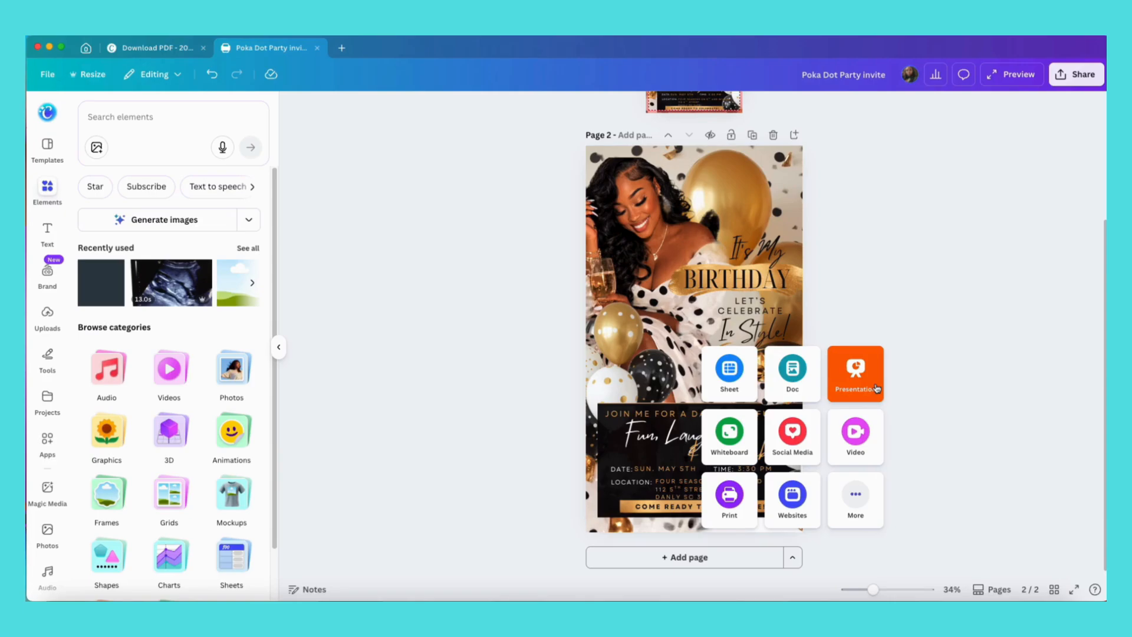
left_click(730, 496)
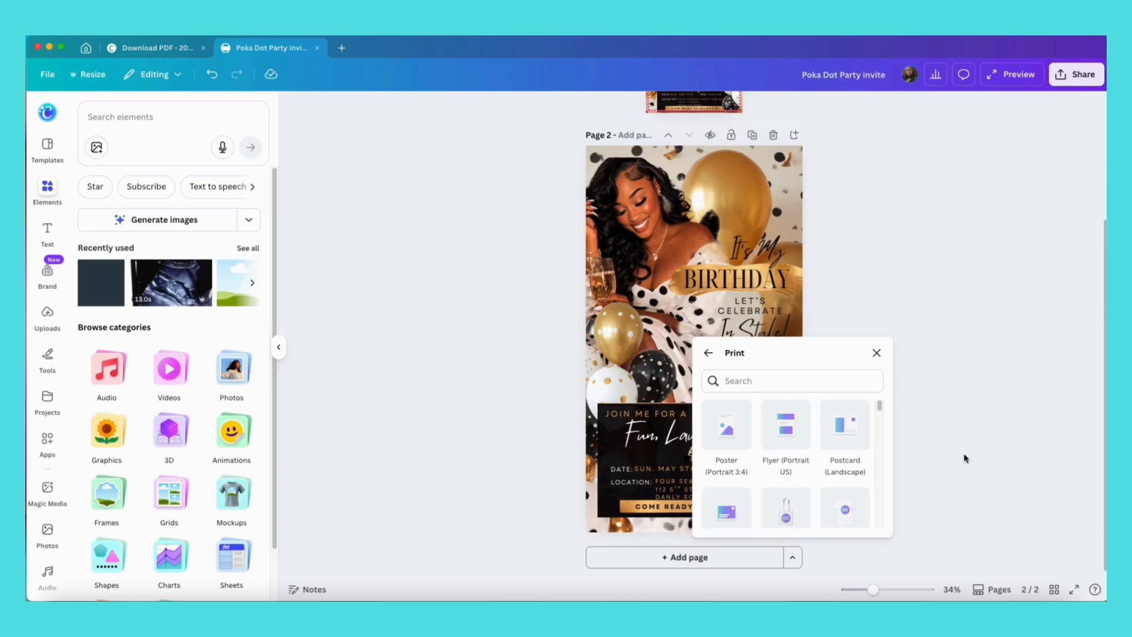
left_click(731, 430)
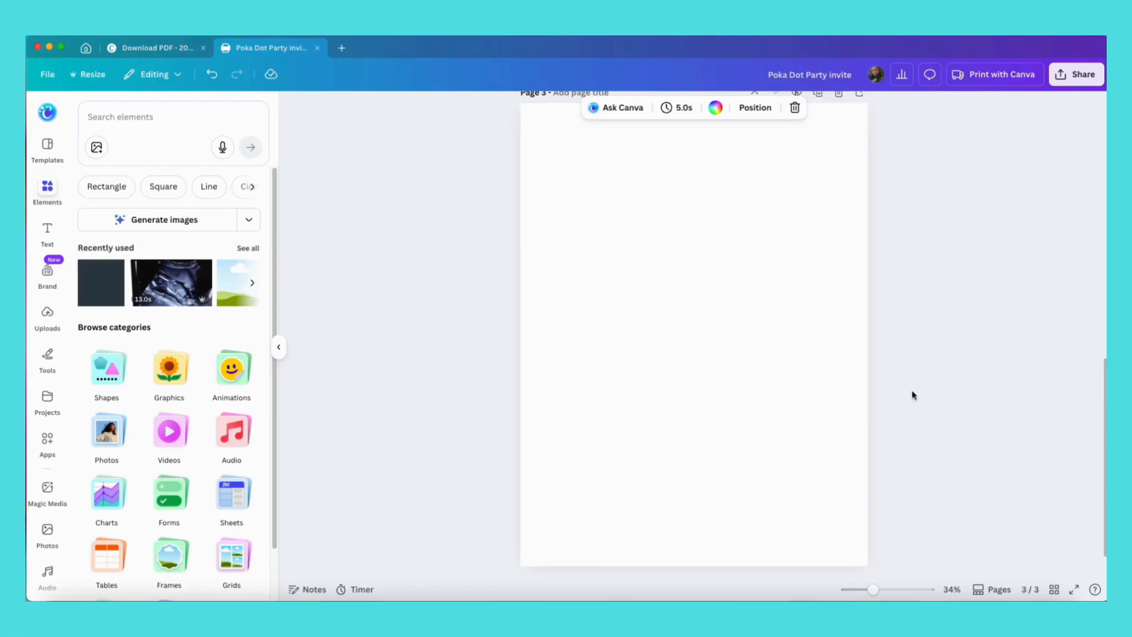
Select all elements on page 2 and copy them.
scroll(912, 391, "up", 10)
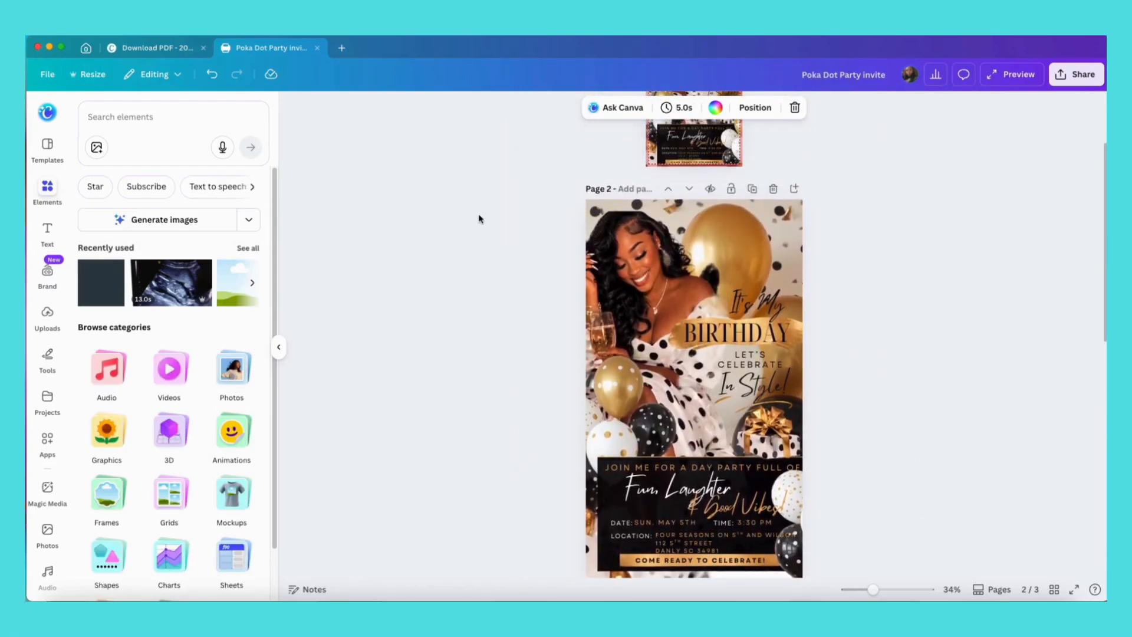
left_click_drag(518, 180, 866, 584)
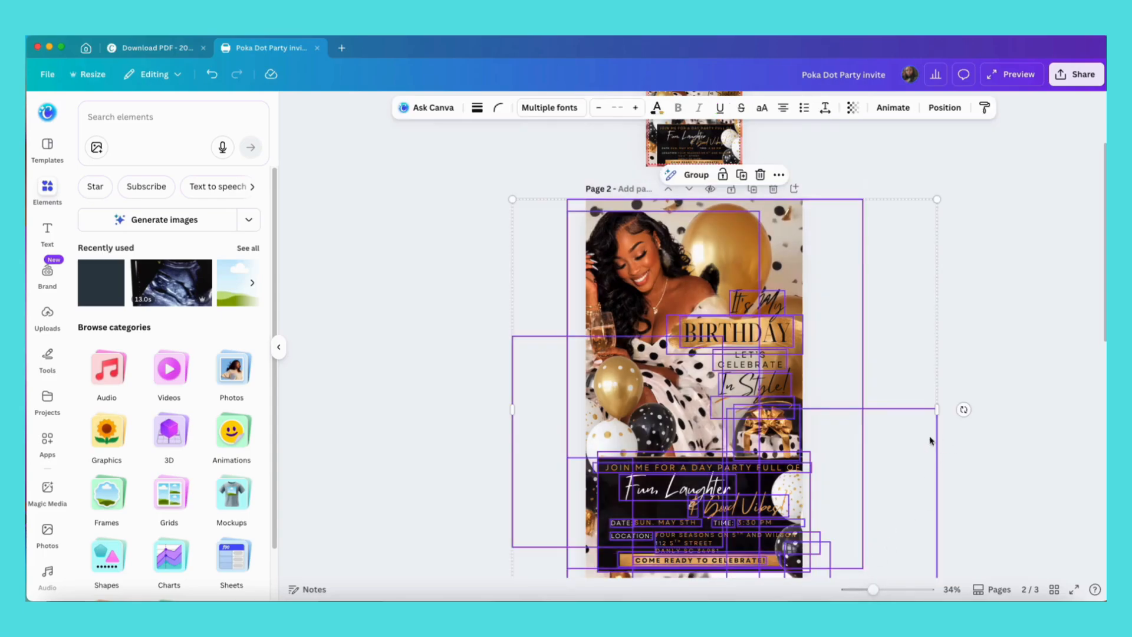
scroll(984, 326, "down", 4)
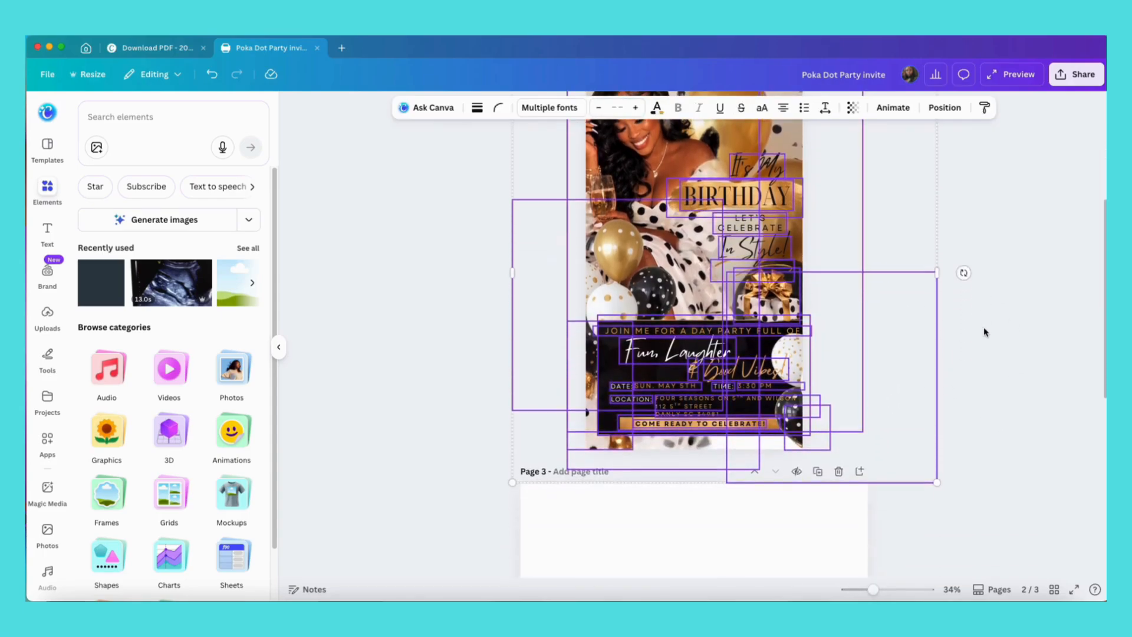
scroll(983, 327, "up", 3)
left_click(779, 159)
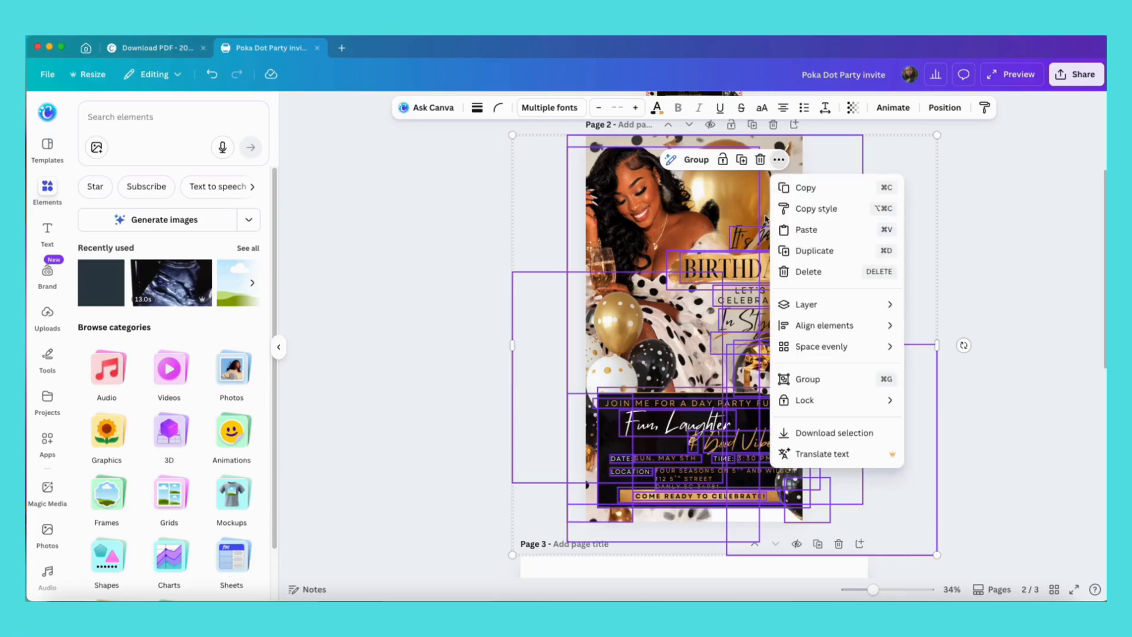
left_click(791, 187)
Paste the copied elements onto the new blank page 3.
scroll(962, 405, "down", 1)
scroll(816, 434, "down", 8)
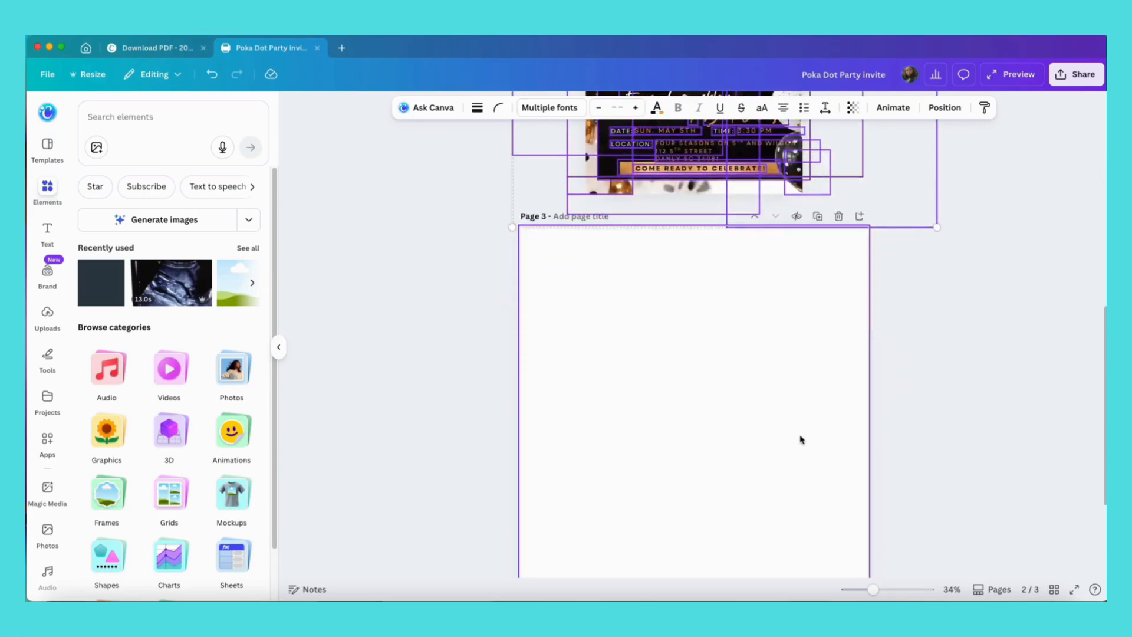
left_click(609, 322)
right_click(609, 321)
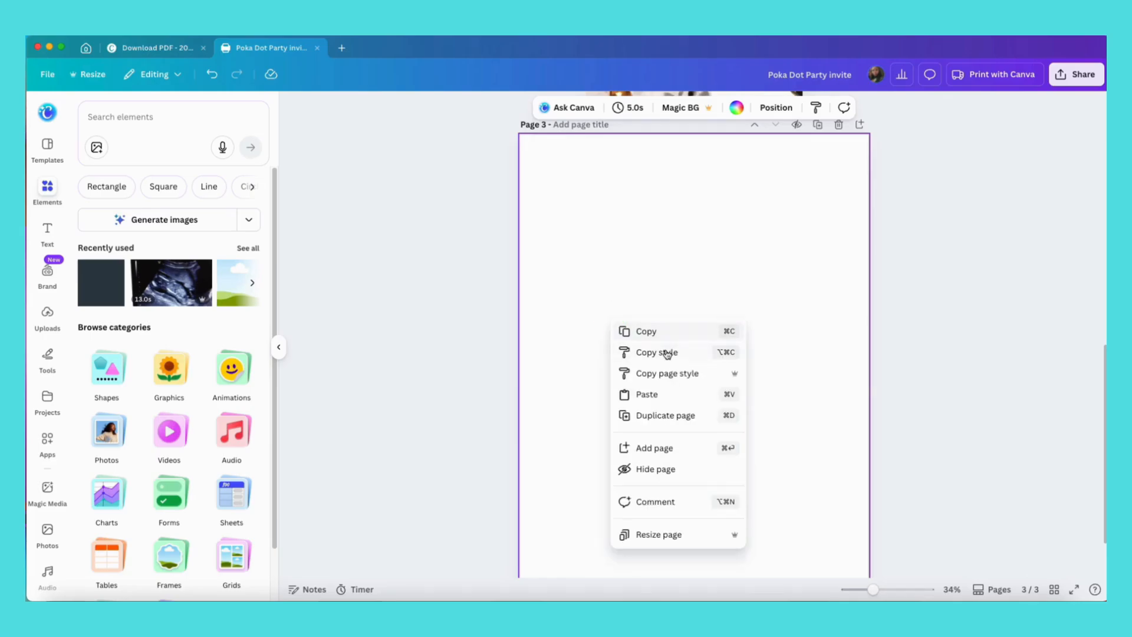
left_click(659, 392)
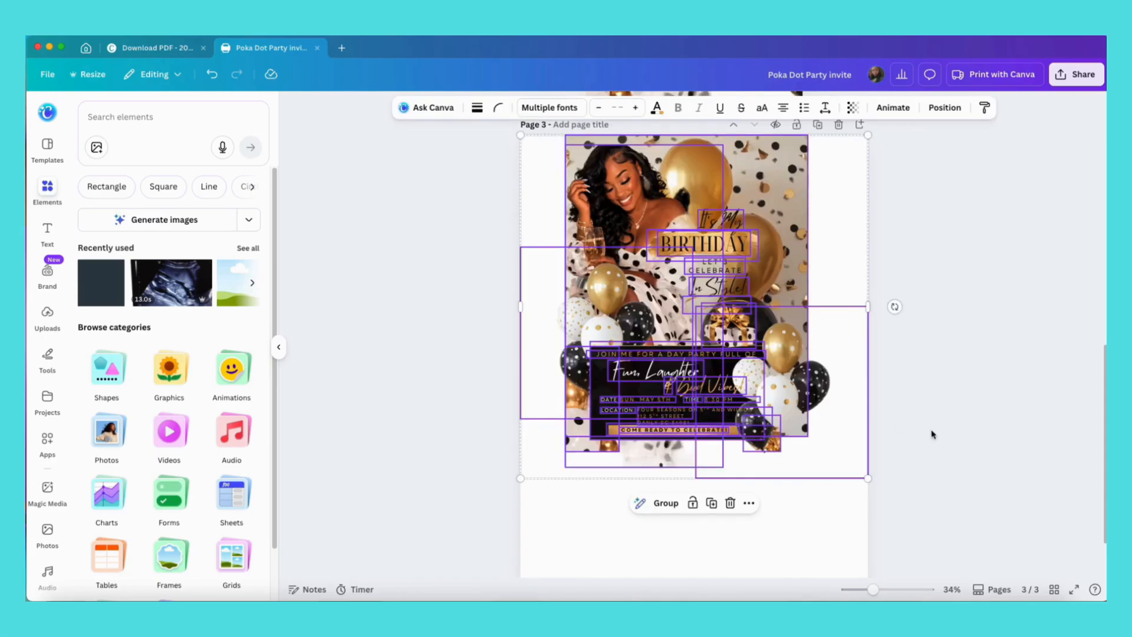
Scale up and reposition the pasted design so it fills the poster page.
scroll(938, 435, "down", 1)
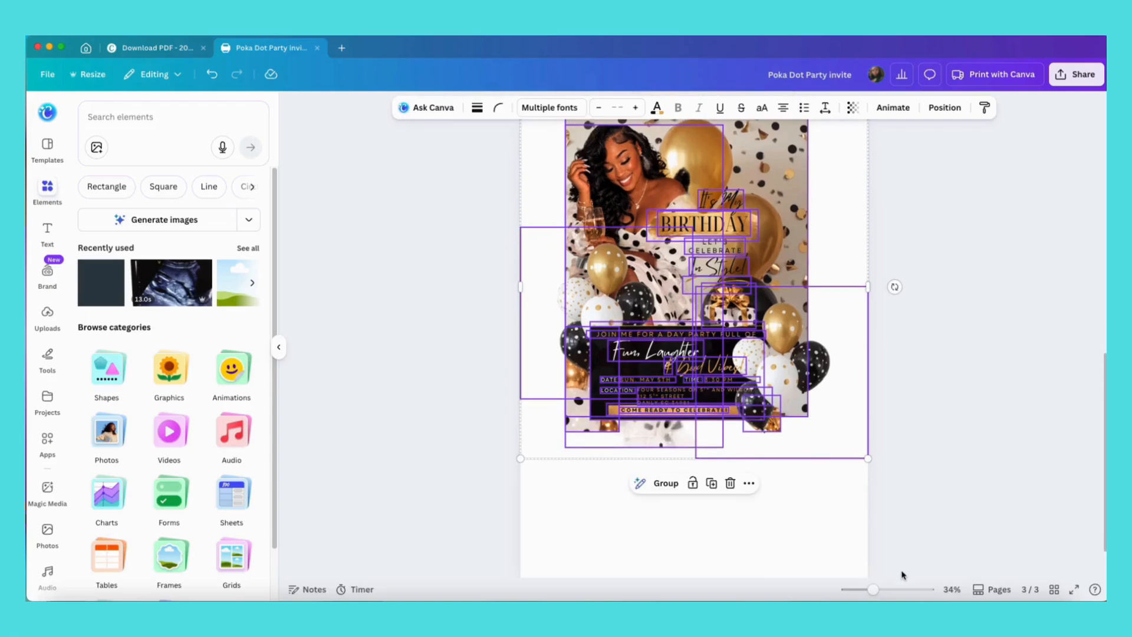
left_click(874, 590)
left_click_drag(874, 589, 869, 589)
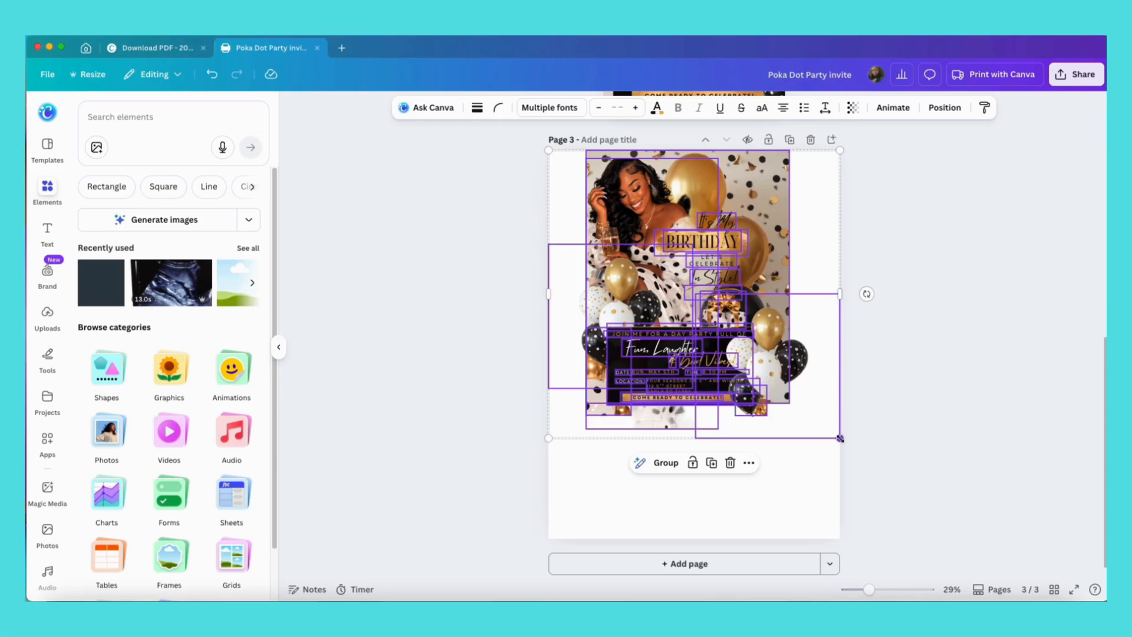
left_click_drag(840, 438, 926, 562)
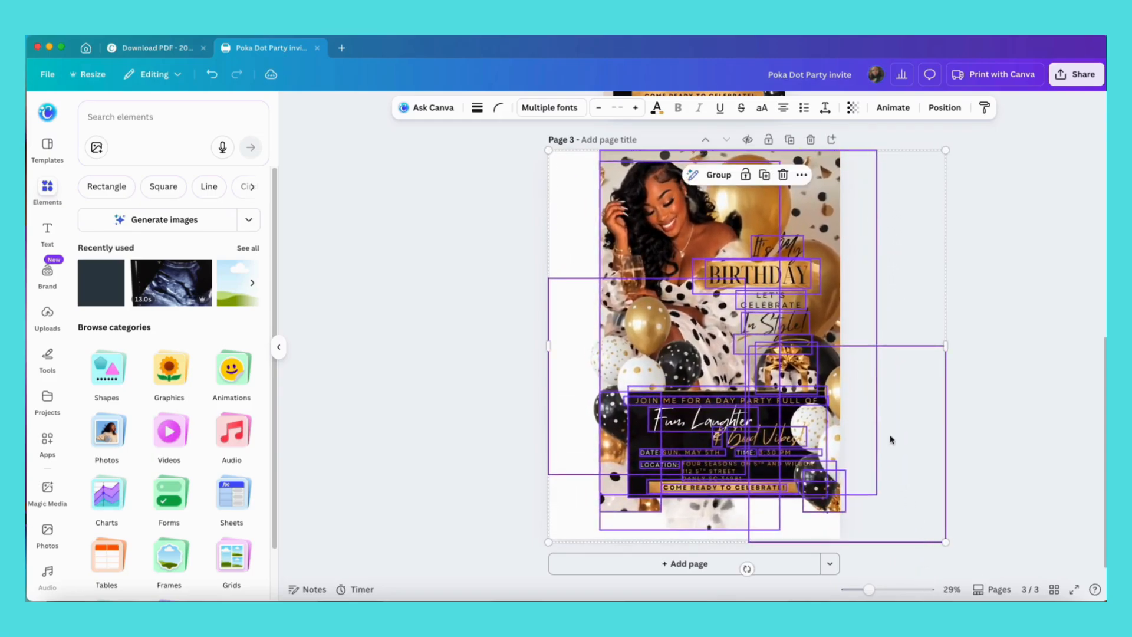
left_click_drag(890, 439, 843, 375)
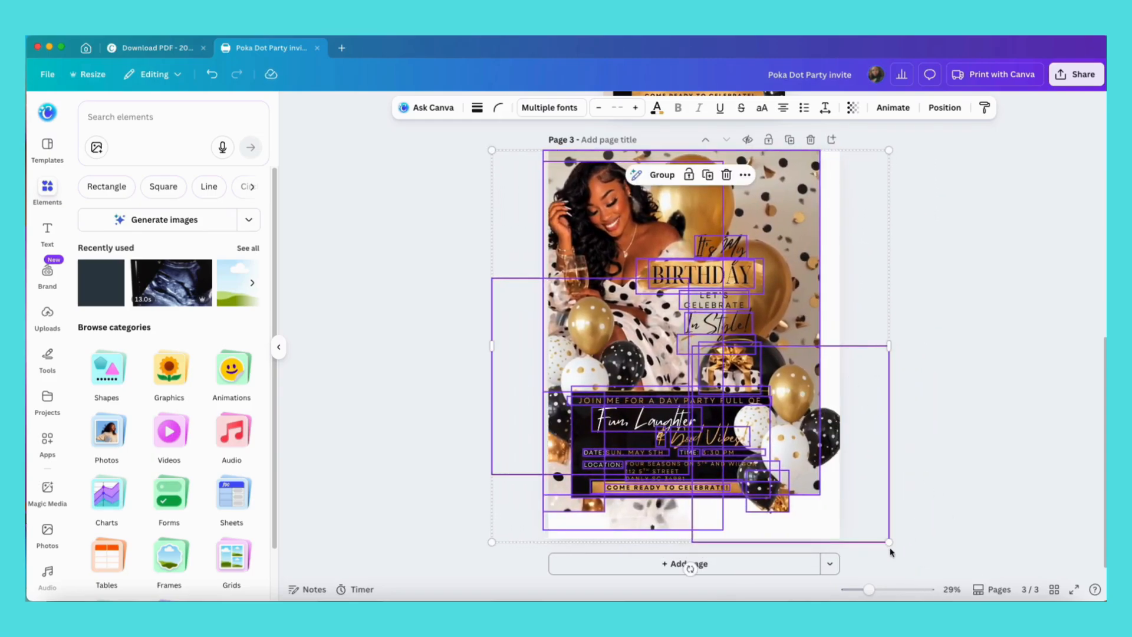
left_click_drag(890, 542, 954, 587)
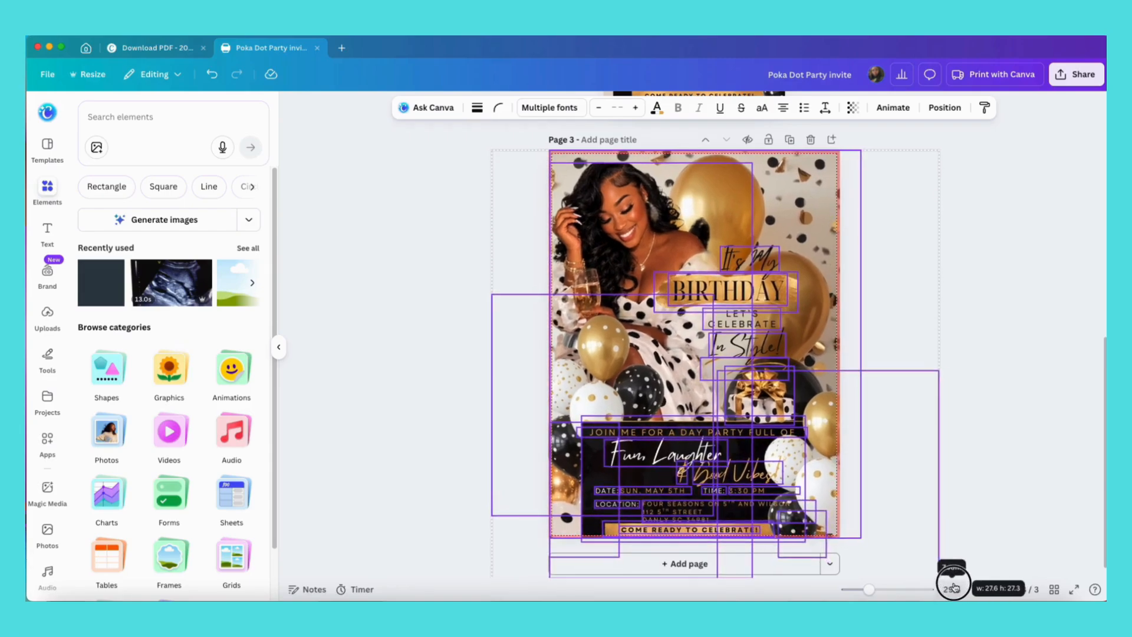
left_click(977, 235)
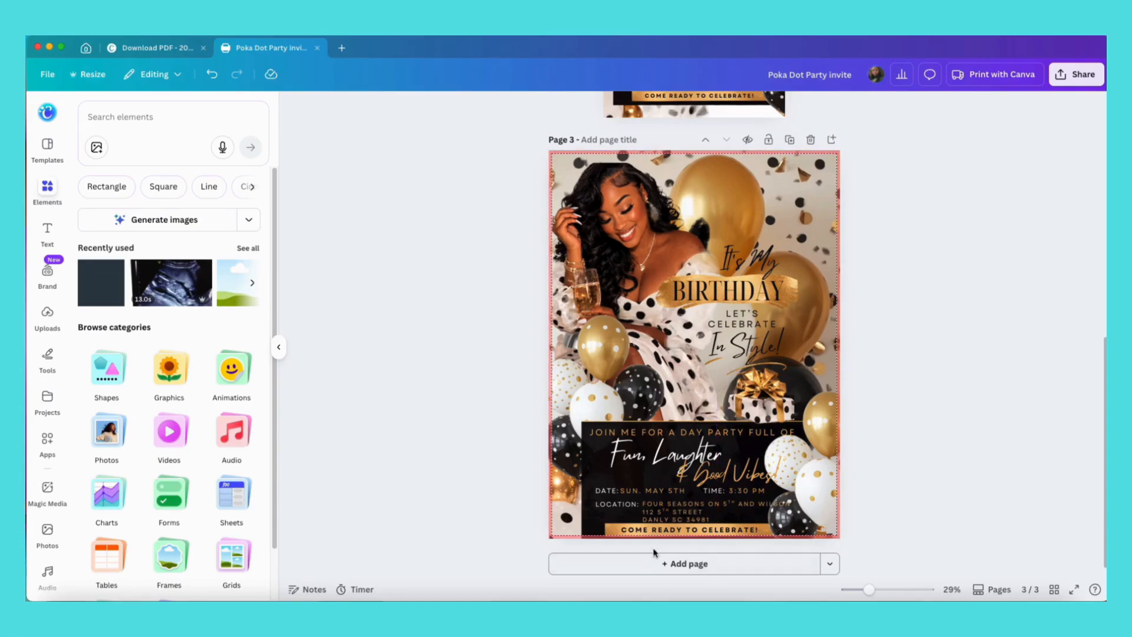
Delete the date, time and location texts and the COME READY TO CELEBRATE! line.
left_click(607, 497)
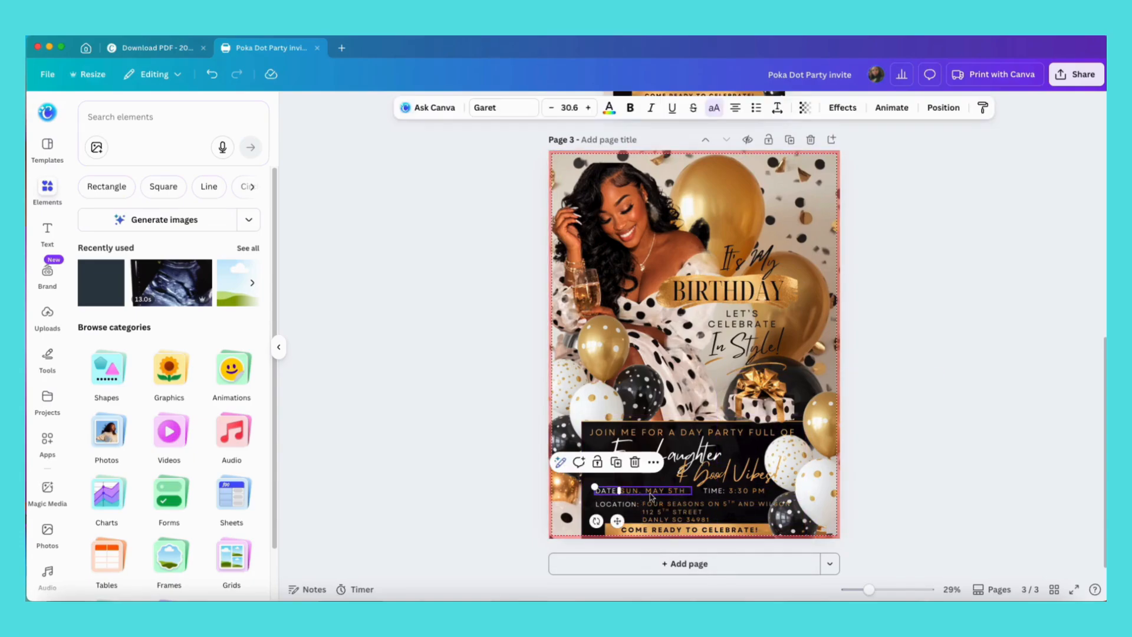
left_click(738, 491, "shift")
left_click(750, 513, "shift")
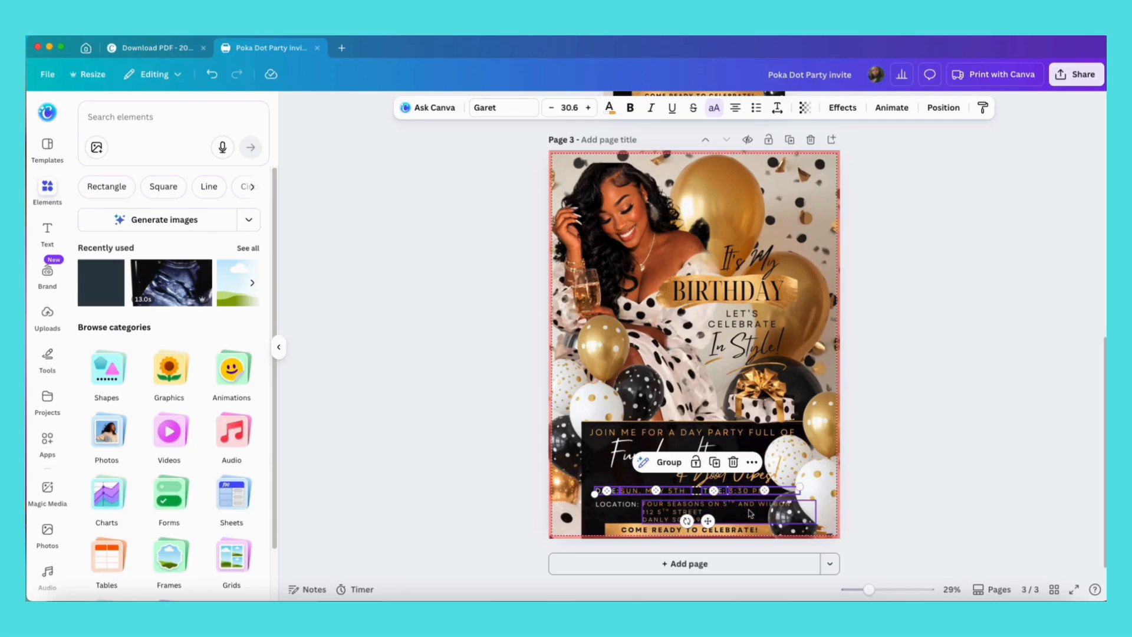
left_click(626, 506, "shift")
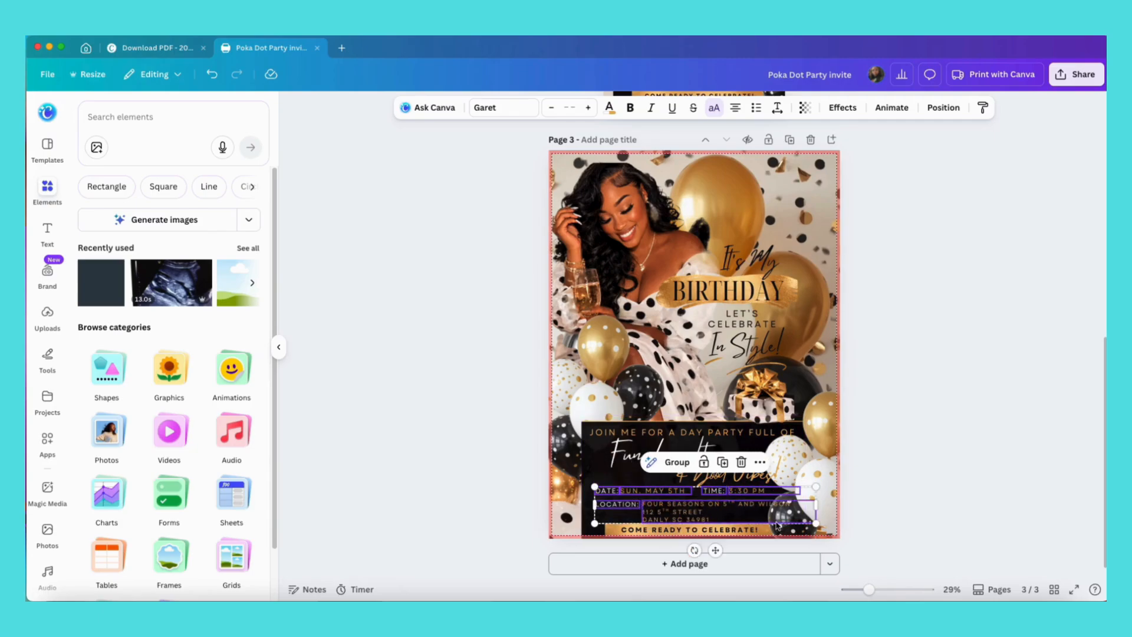
key("Delete")
left_click(729, 530)
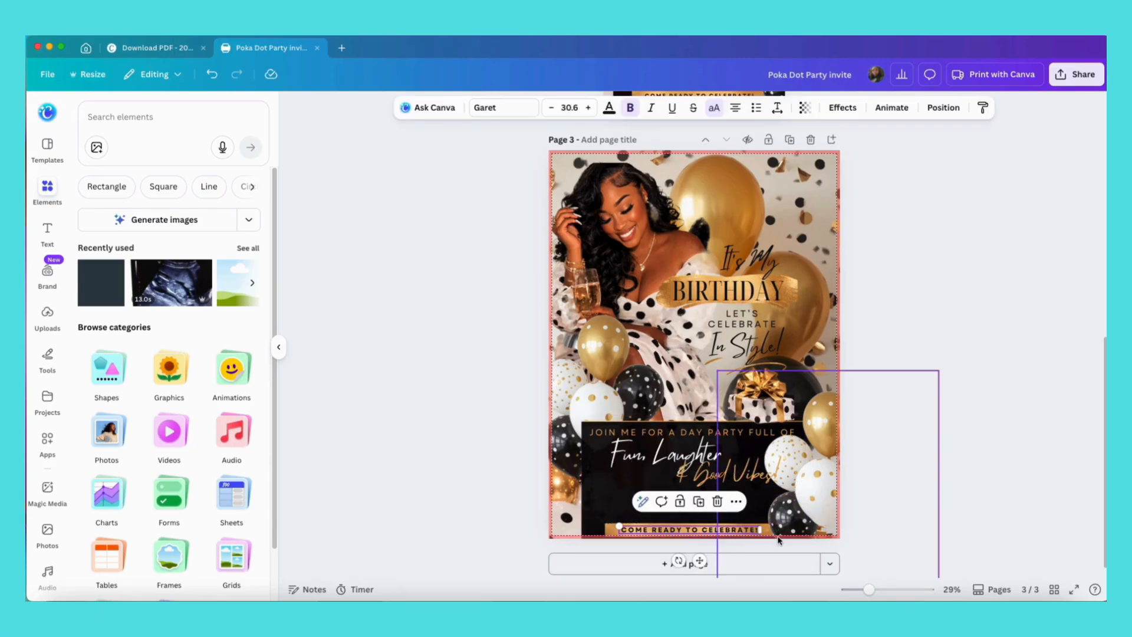
key("Delete")
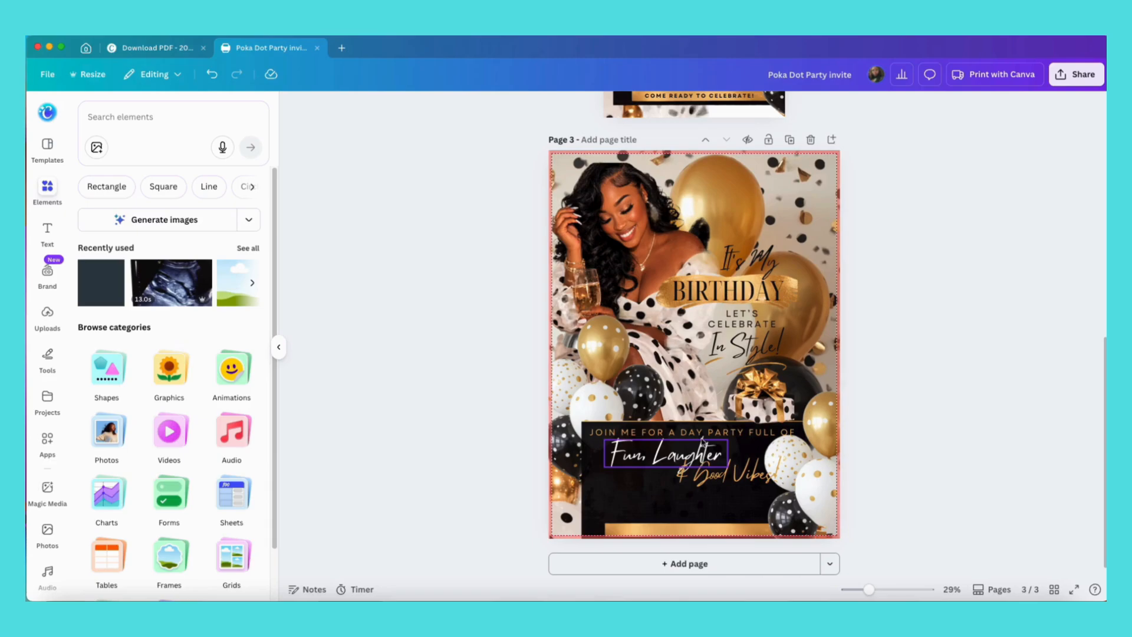
Delete the JOIN ME FOR A DAY PARTY FULL OF, Fun, Laughter, Good Vibes and ampersand texts.
left_click(748, 436)
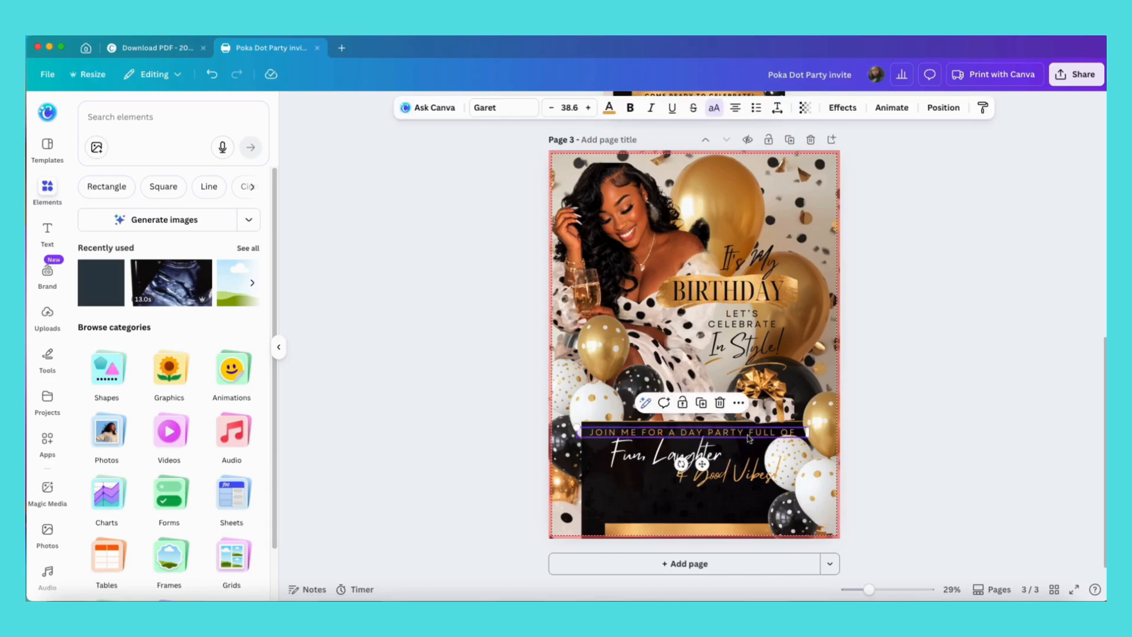
key("Delete")
left_click(713, 458)
key("Delete")
left_click(729, 473)
key("Delete")
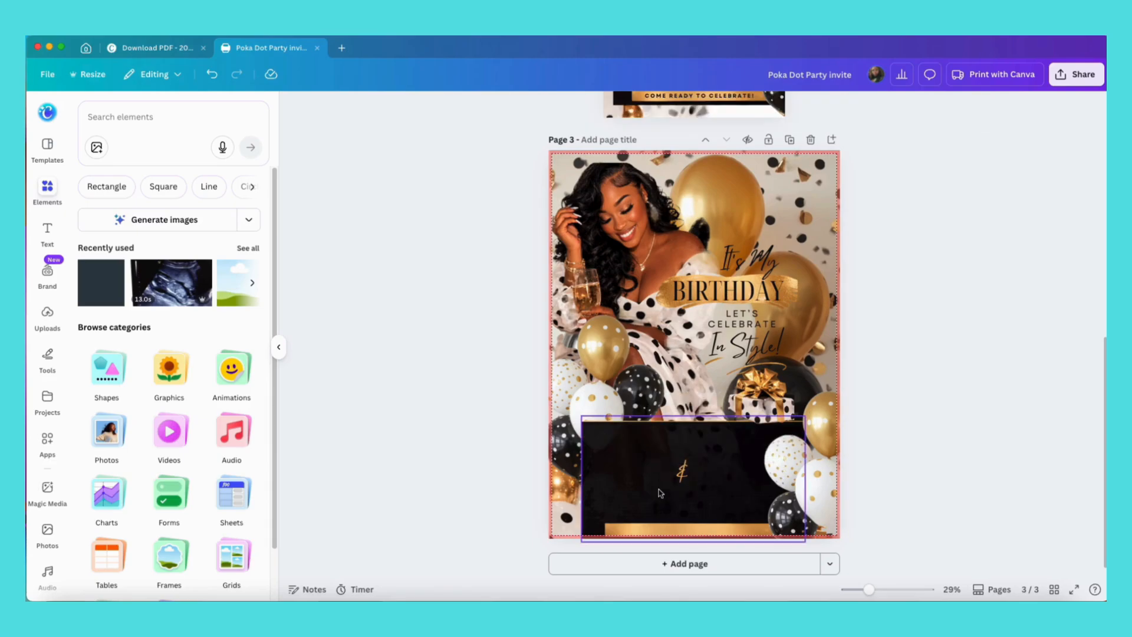
left_click(685, 473)
key("Delete")
left_click(659, 495)
key("Delete")
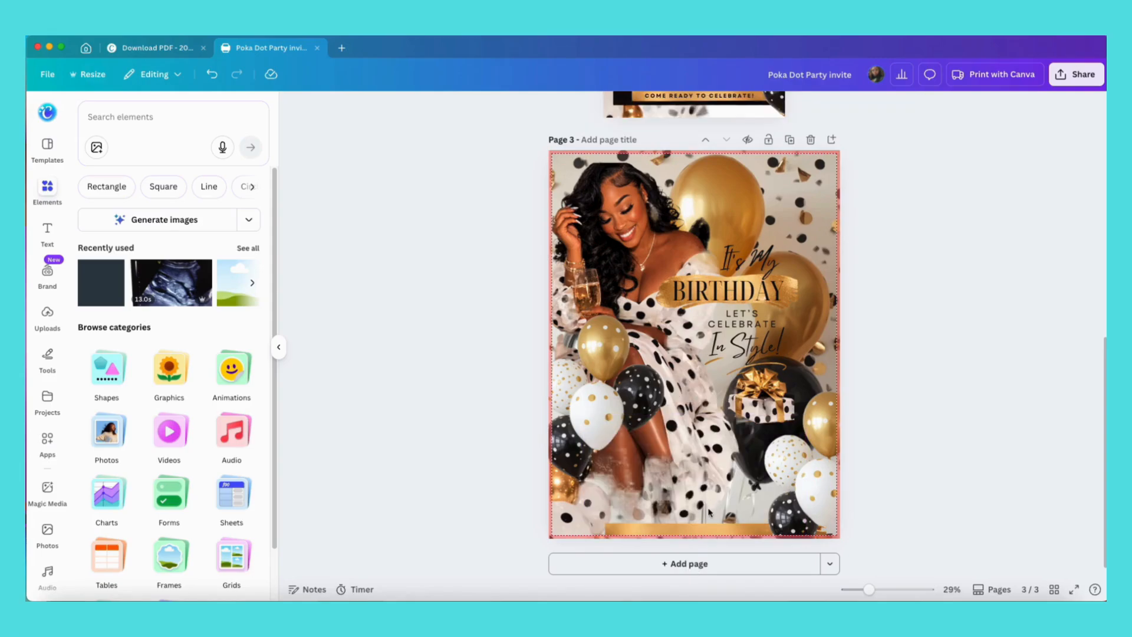
left_click(707, 527)
key("Delete")
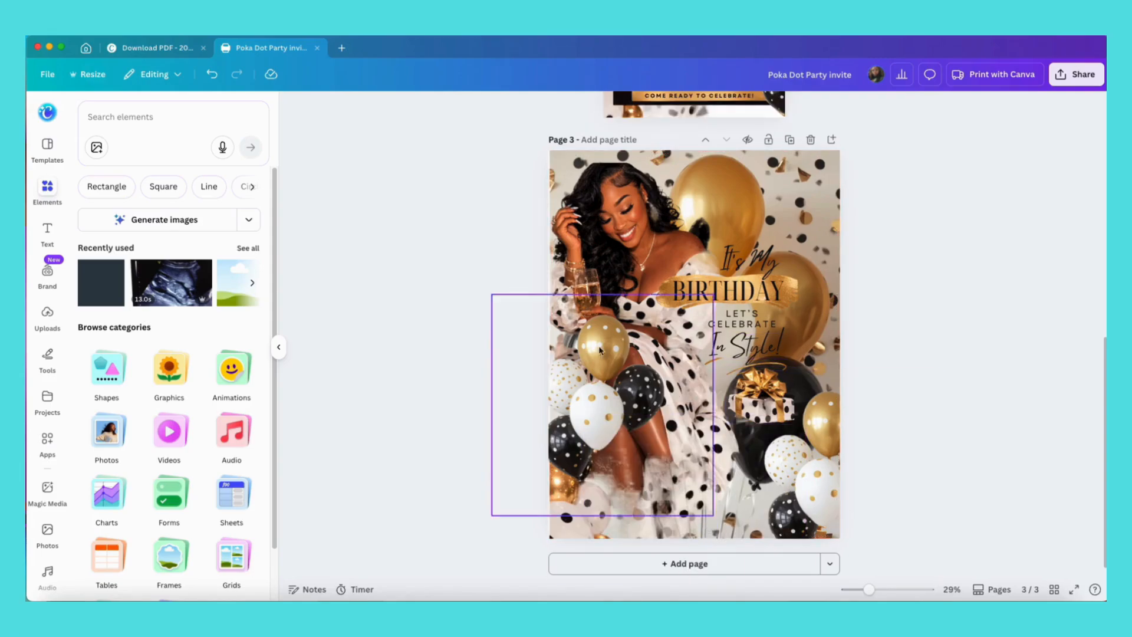
left_click(212, 74)
left_click(212, 74)
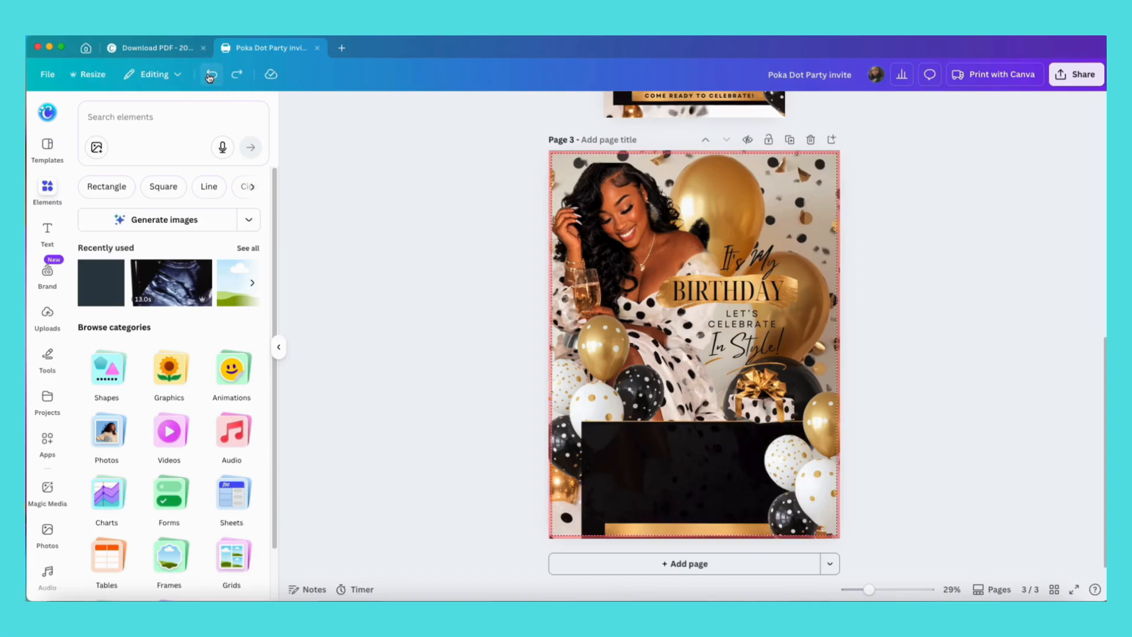
Select the headline texts and gift box together and move them down into the black panel.
left_click(746, 259)
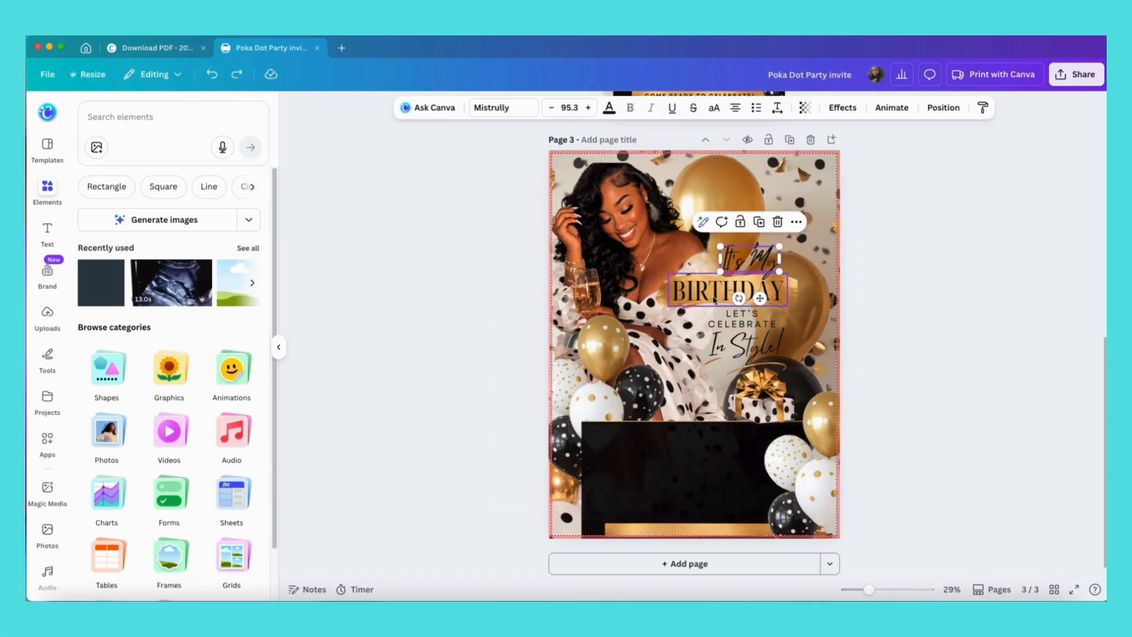
left_click(714, 300, "shift")
left_click(735, 322, "shift")
left_click(746, 345, "shift")
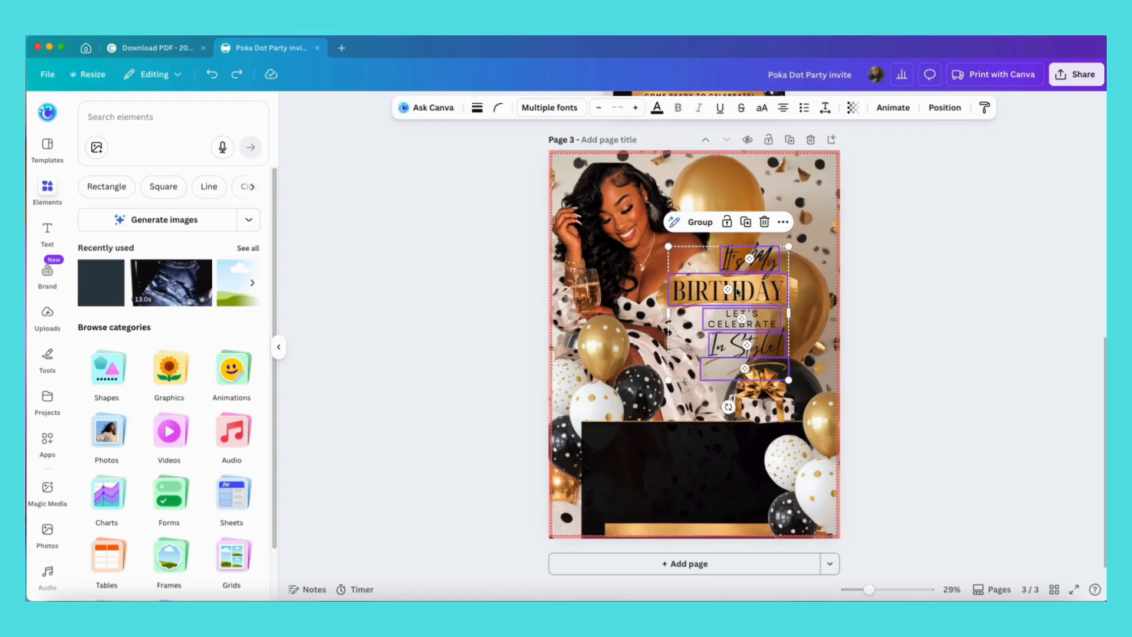
left_click_drag(737, 294, 708, 430)
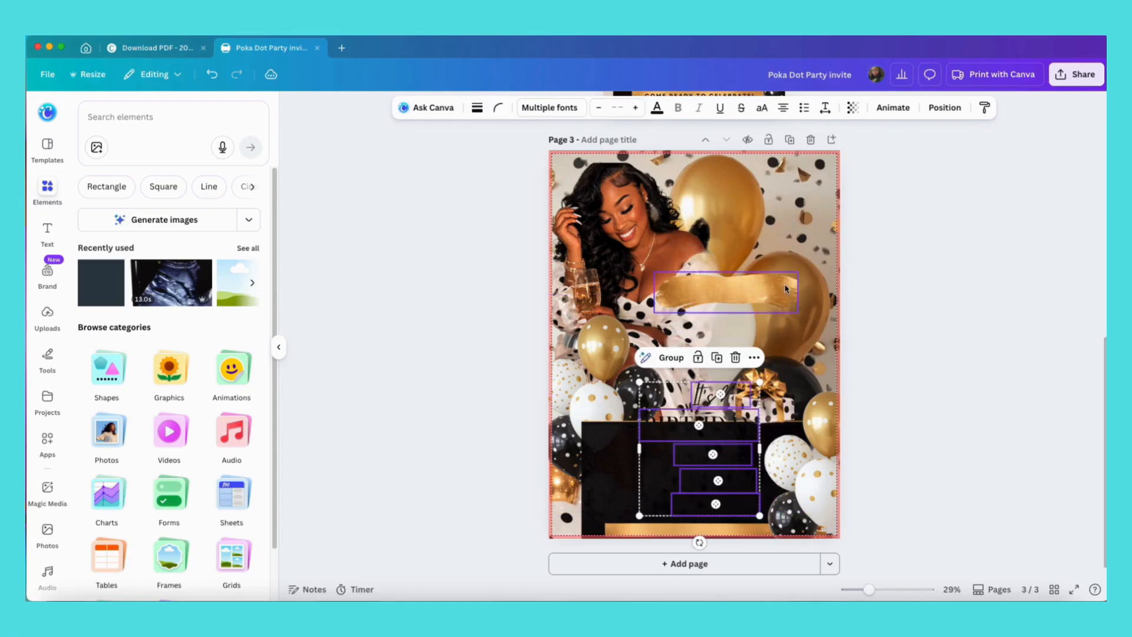
Change the grouped headline texts to white and move them left into the black panel.
left_click(658, 109)
left_click(169, 194)
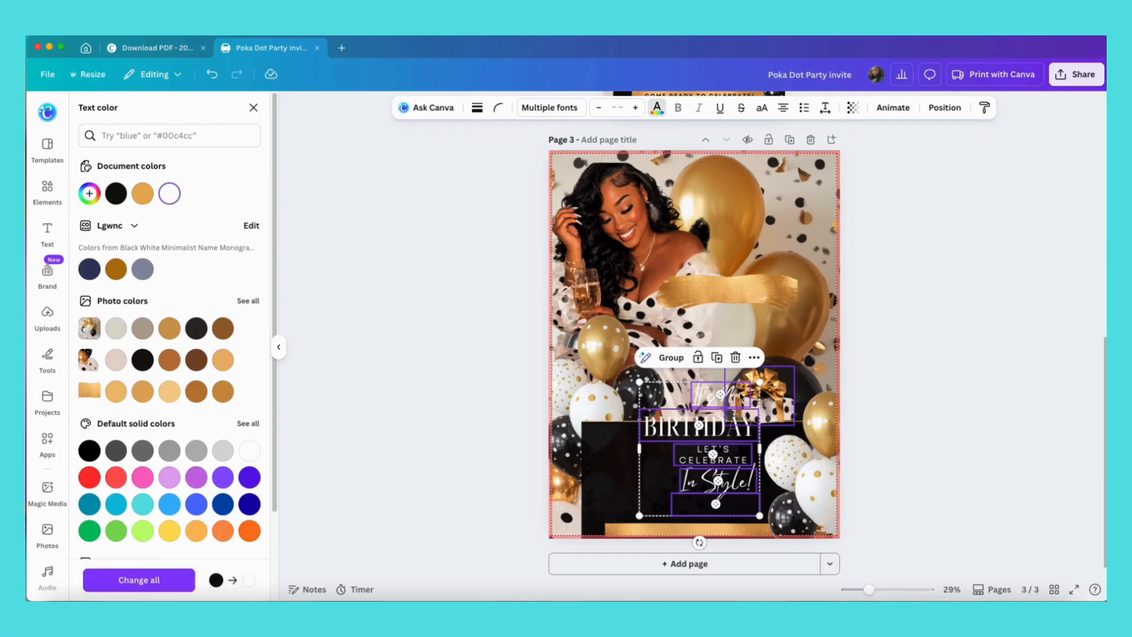
left_click_drag(719, 426, 622, 445)
left_click(905, 429)
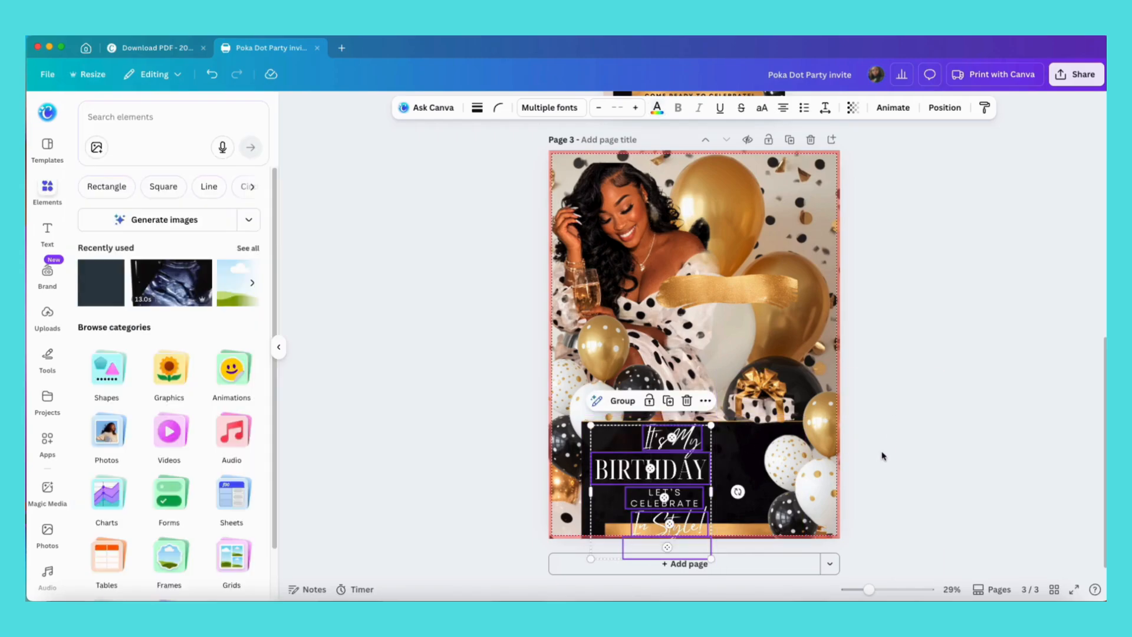
Move the It's My and BIRTHDAY texts up onto the gold balloons at the upper right of the poster.
left_click_drag(679, 467, 682, 457)
left_click(950, 418)
left_click(672, 433)
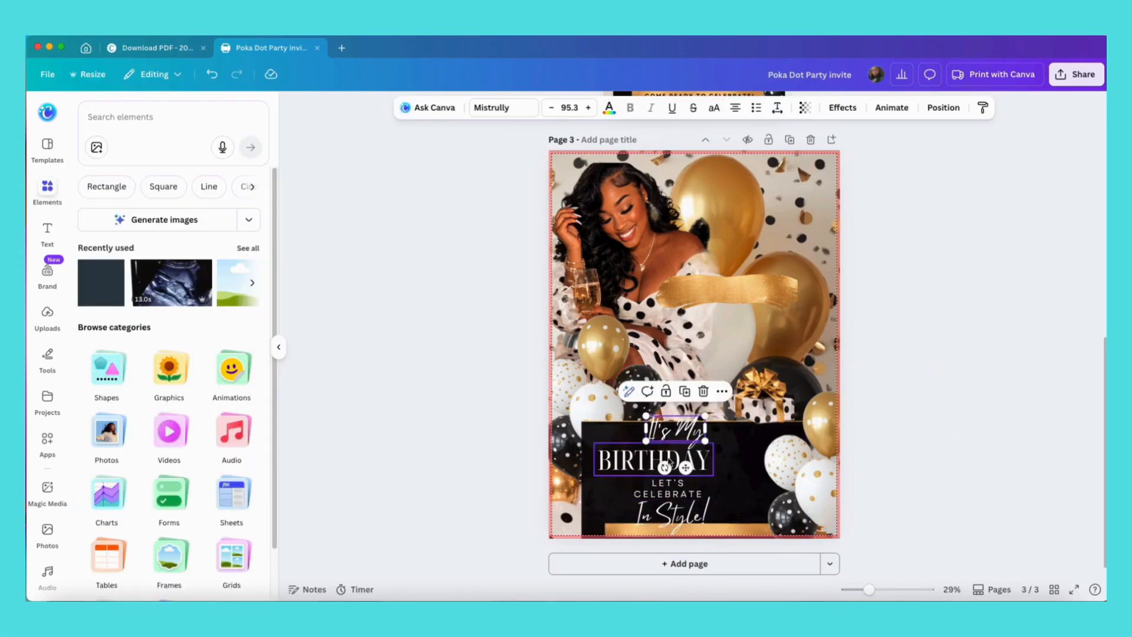
left_click(669, 463, "shift")
left_click_drag(679, 439, 769, 264)
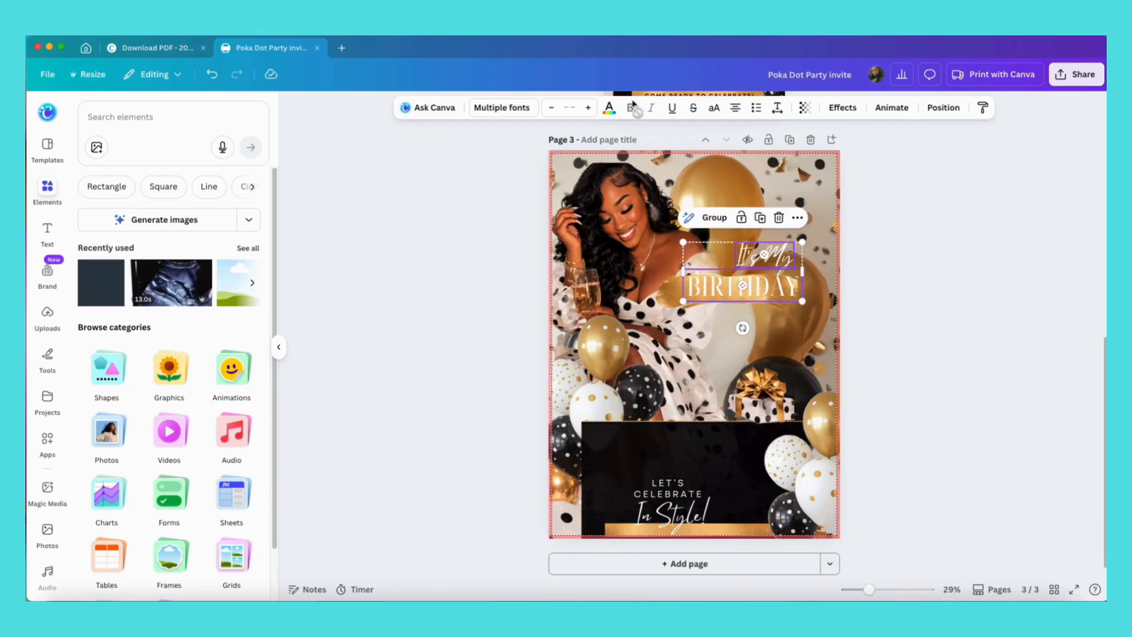
Change the It's My and BIRTHDAY texts to black and enlarge them.
left_click(609, 107)
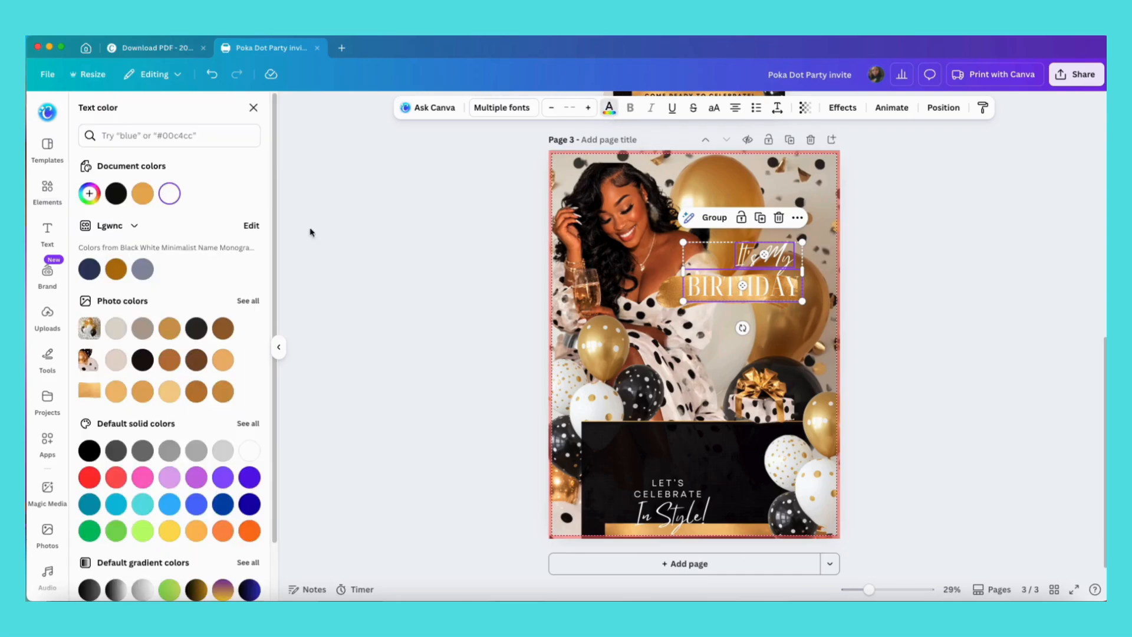
left_click(116, 193)
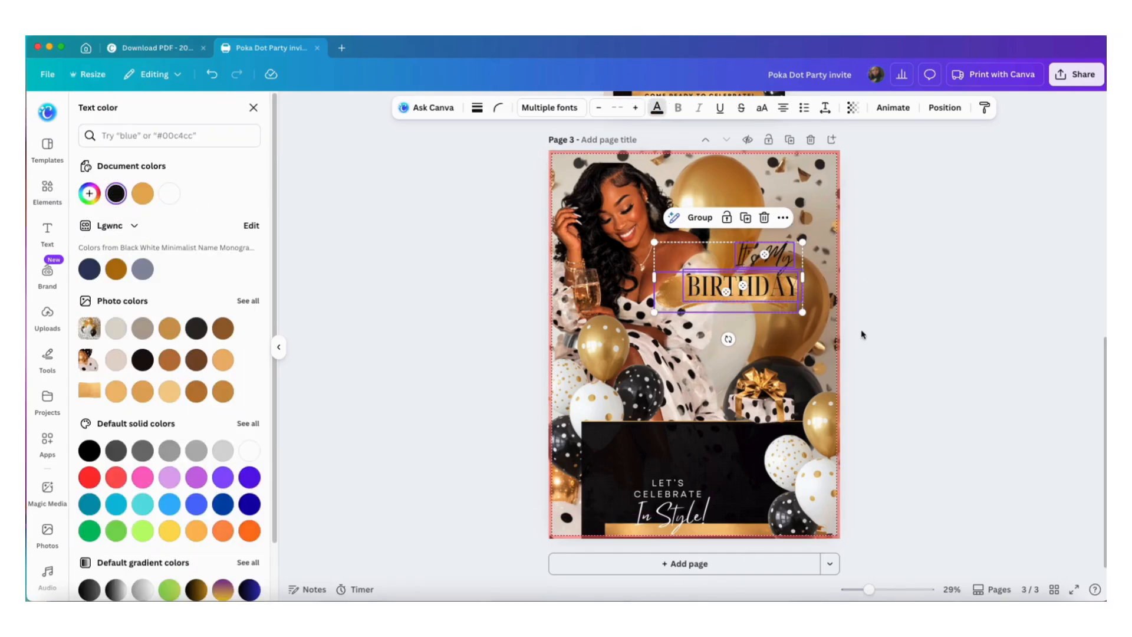
left_click_drag(803, 302, 783, 316)
left_click(896, 346)
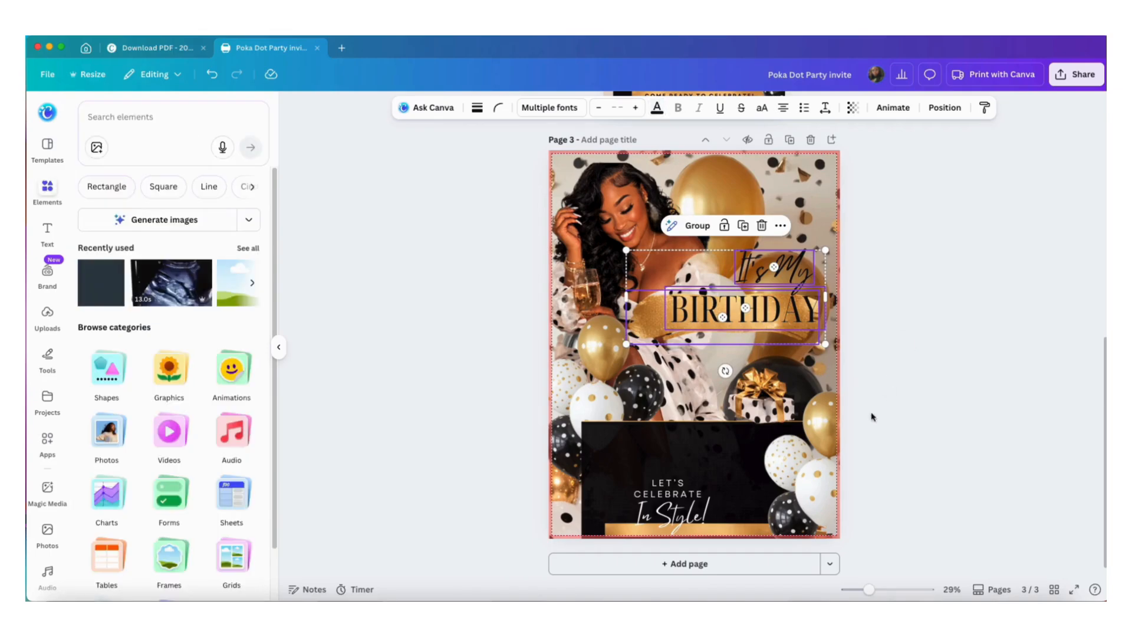
Enlarge the LET'S CELEBRATE and In Style! texts together and center them in the black panel.
left_click(658, 487)
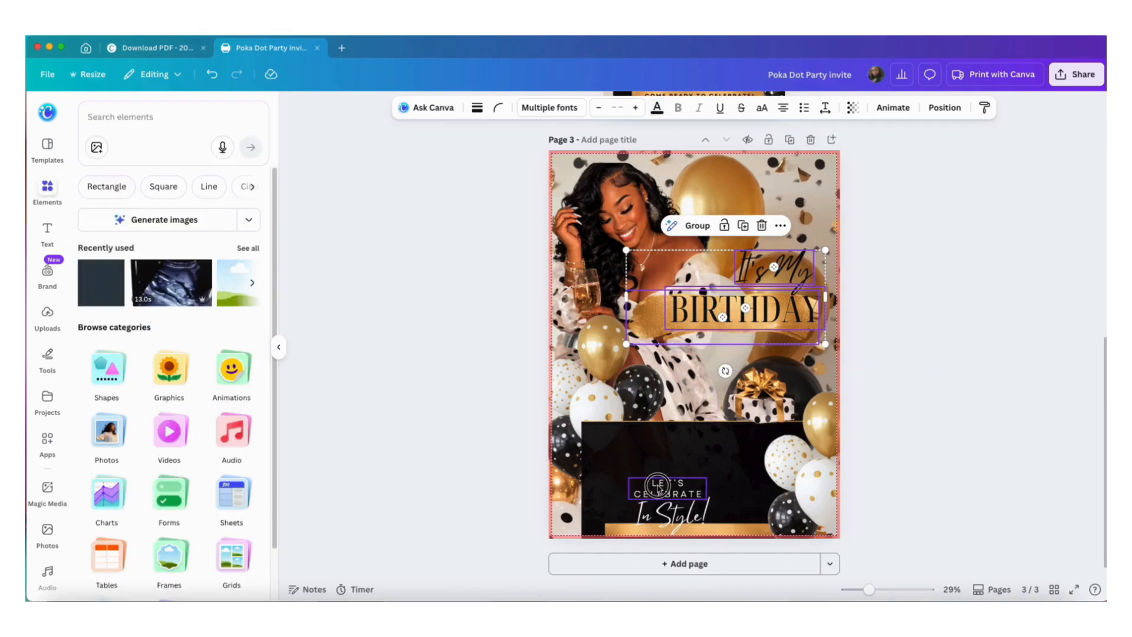
left_click(699, 514, "shift")
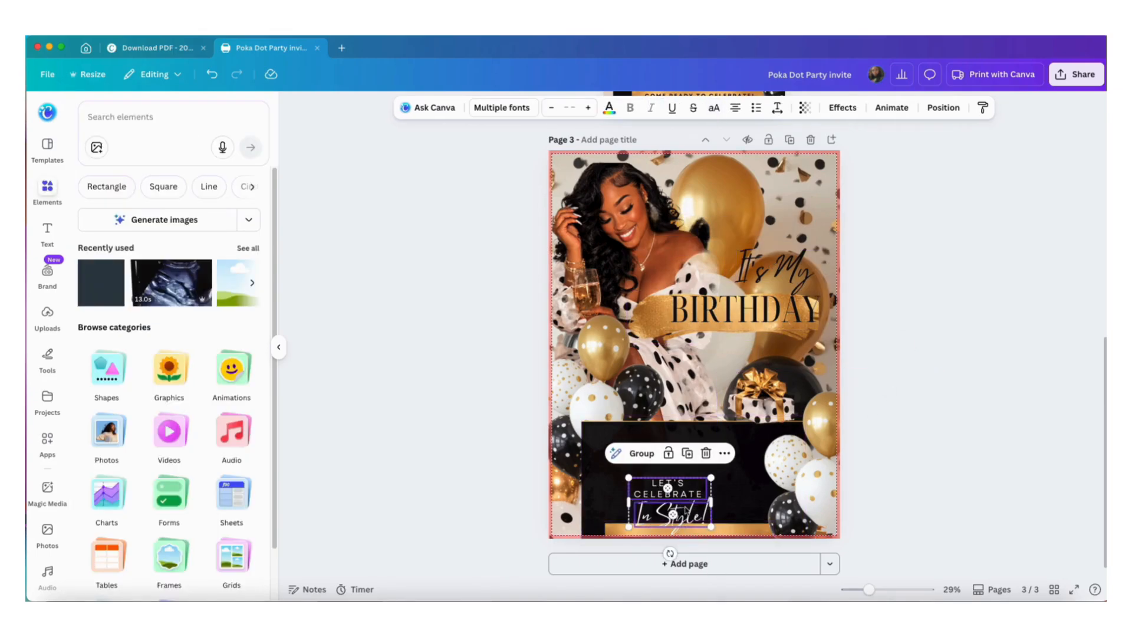
left_click_drag(691, 514, 750, 529)
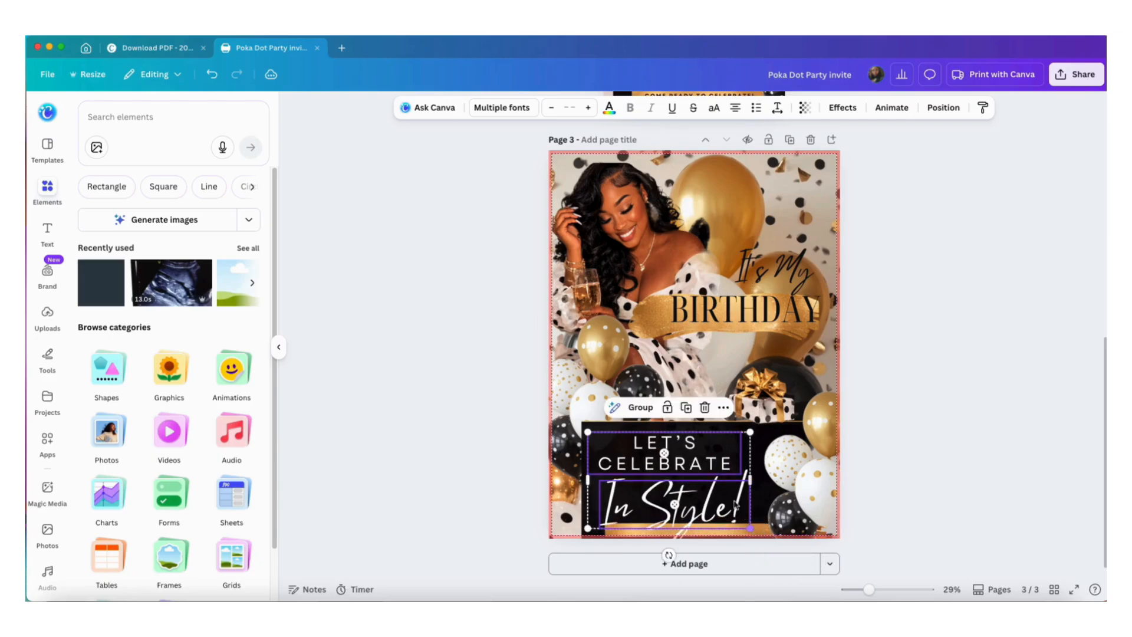
left_click_drag(721, 485, 737, 477)
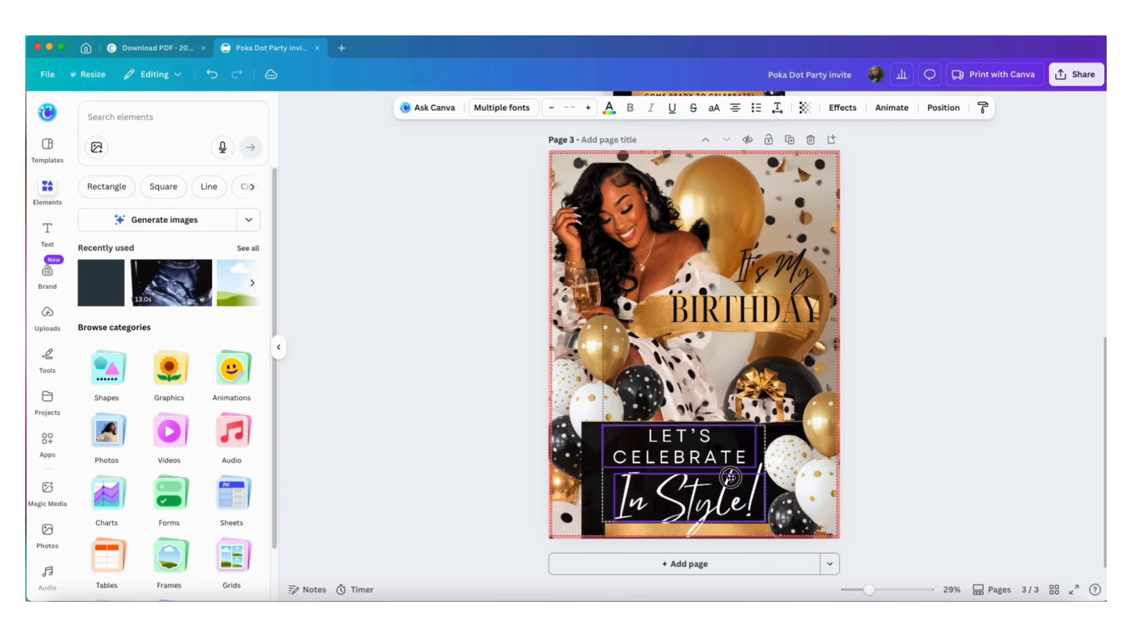
left_click(856, 444)
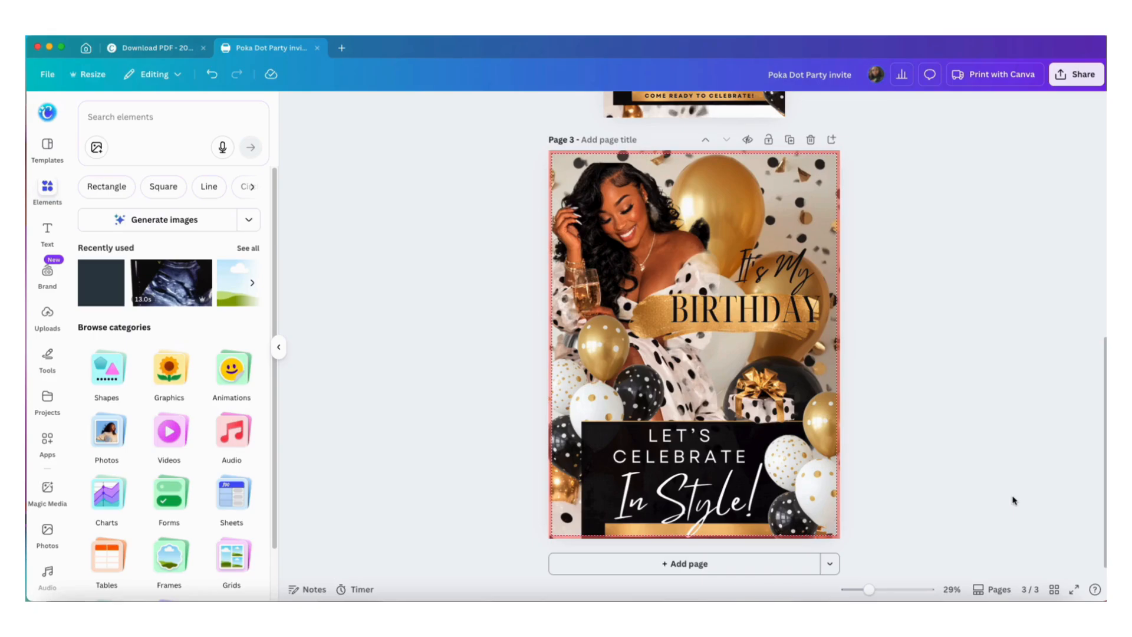
Add a WELCOME line above LET'S CELEBRATE and adjust the text box width so it reads on two lines.
left_click(707, 449)
double_click(643, 444)
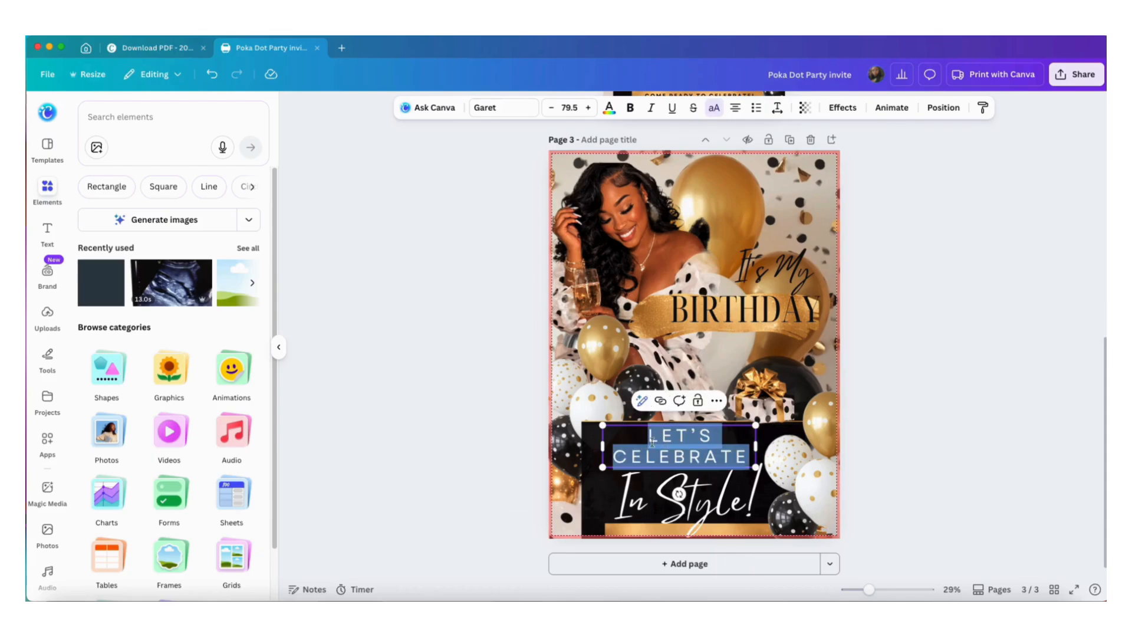
left_click(652, 441)
type("WEL")
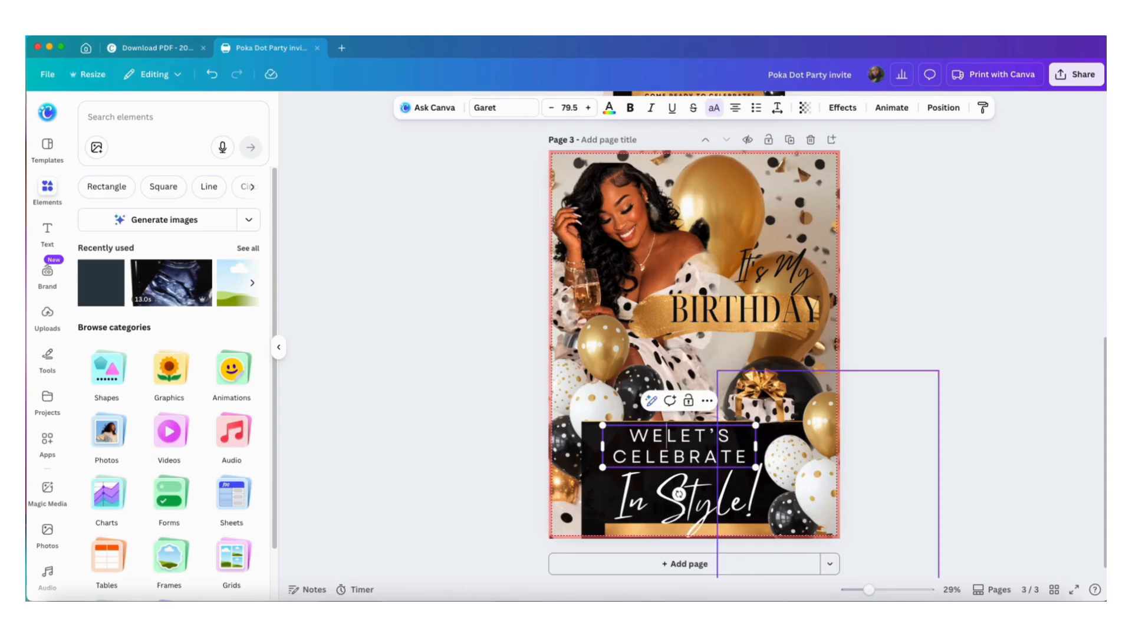
type("COMELE")
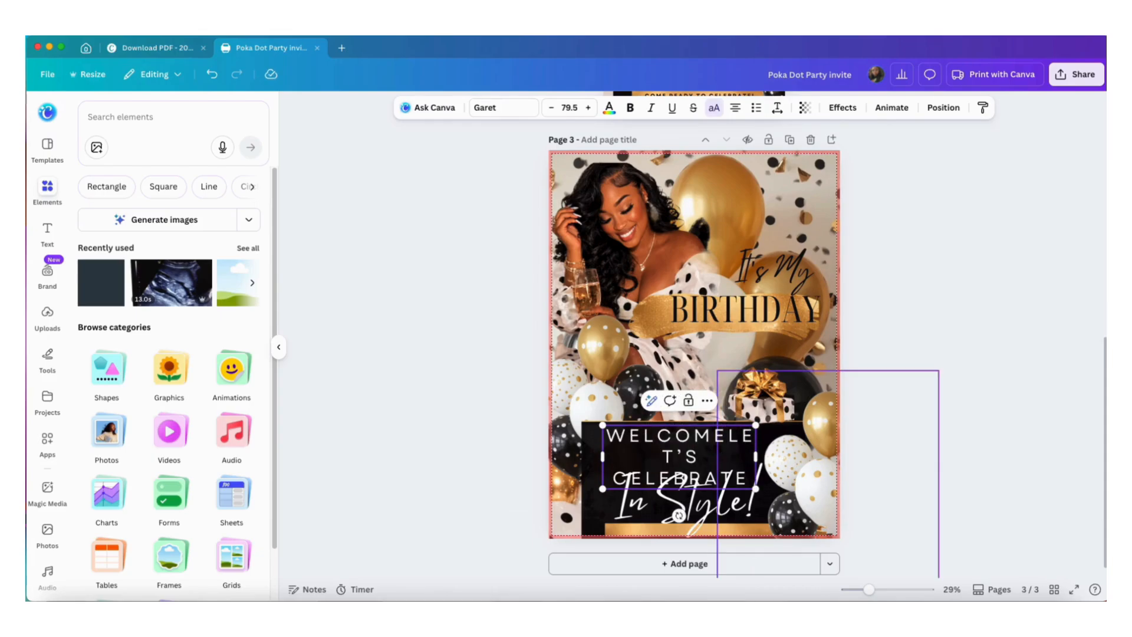
key("Return")
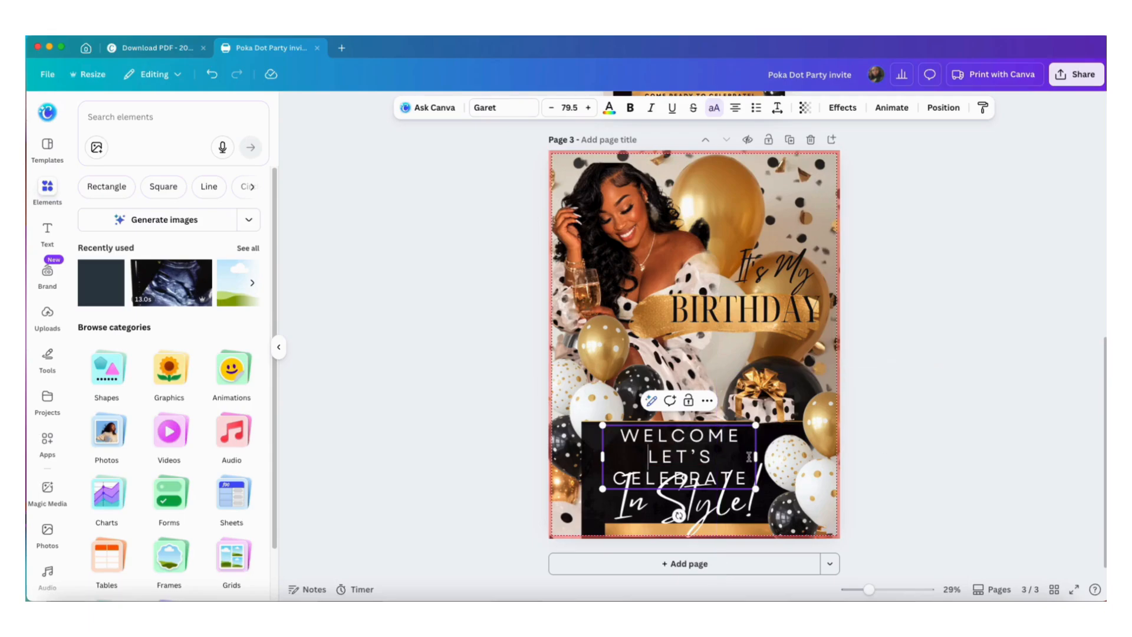
left_click_drag(756, 457, 818, 452)
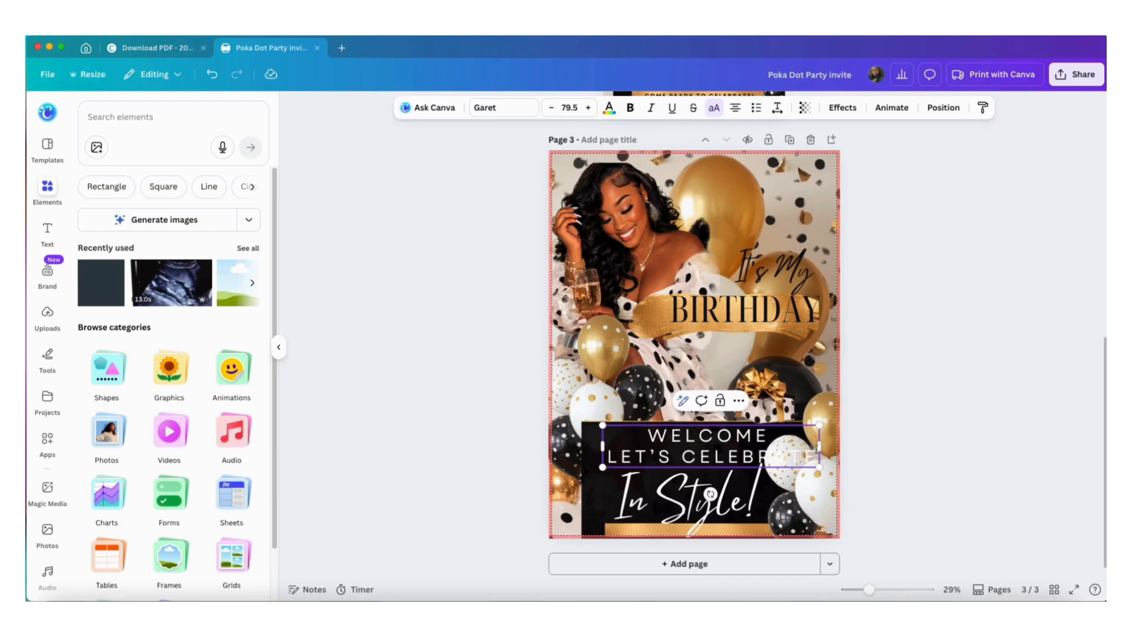
left_click_drag(820, 467, 708, 448)
left_click(902, 409)
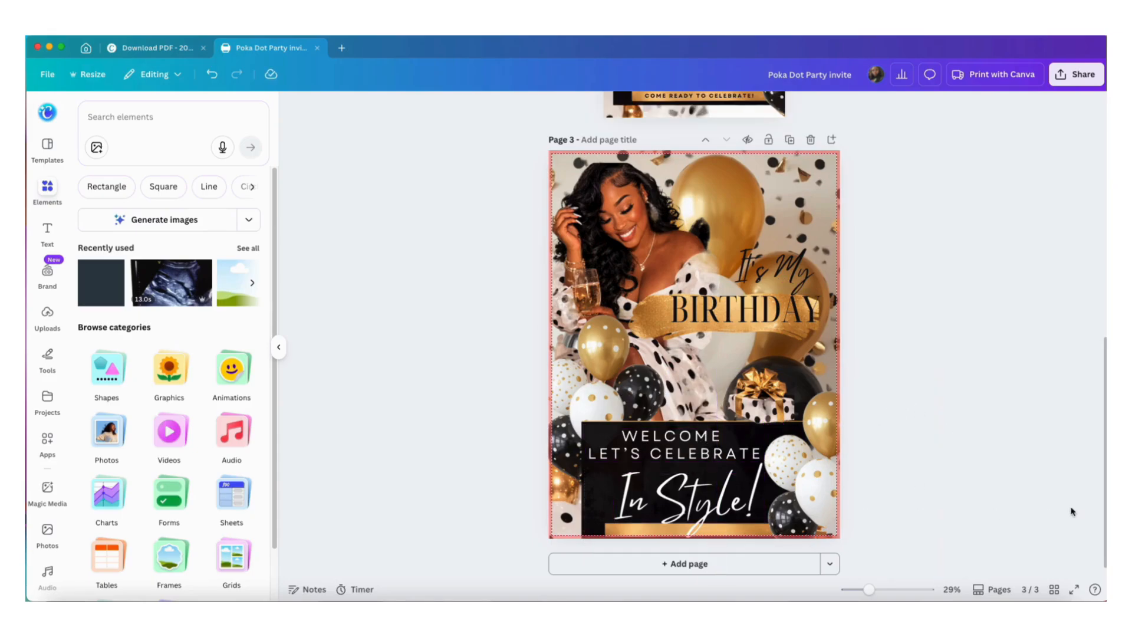
Change the In Style! text color to gold.
left_click(687, 498)
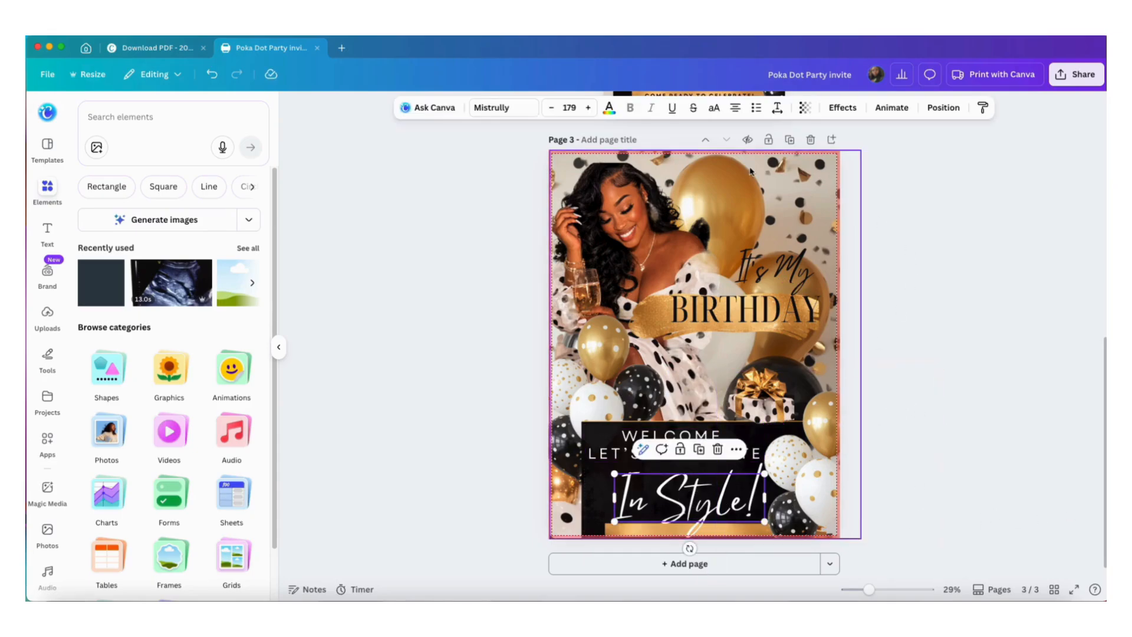
left_click(610, 107)
left_click(142, 193)
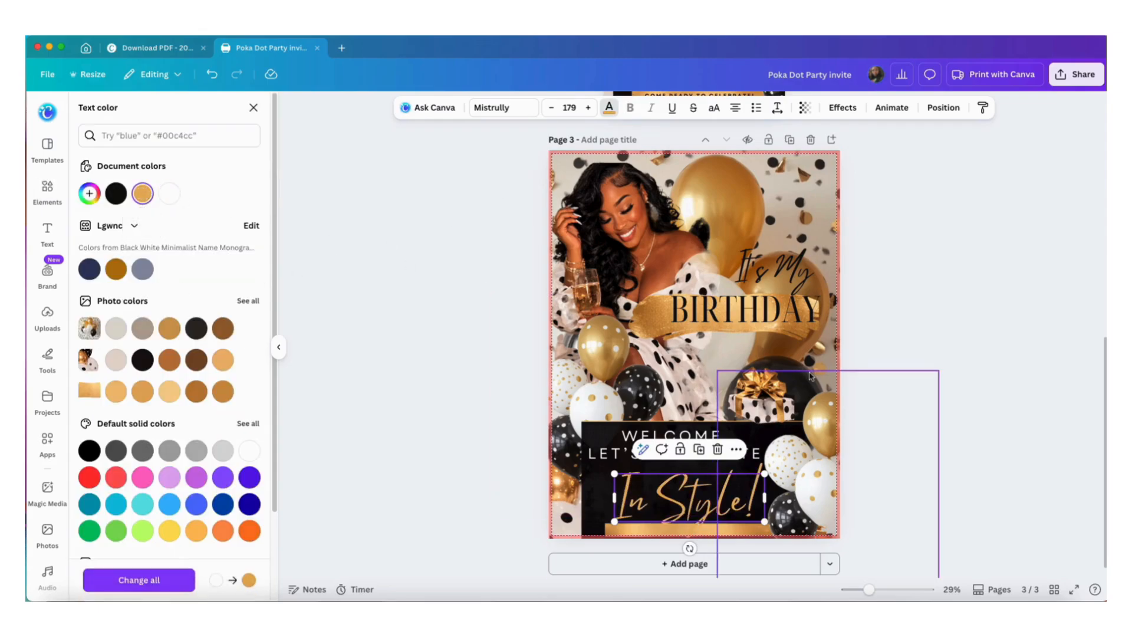
key("Escape")
left_click_drag(939, 371, 734, 537)
left_click(733, 537)
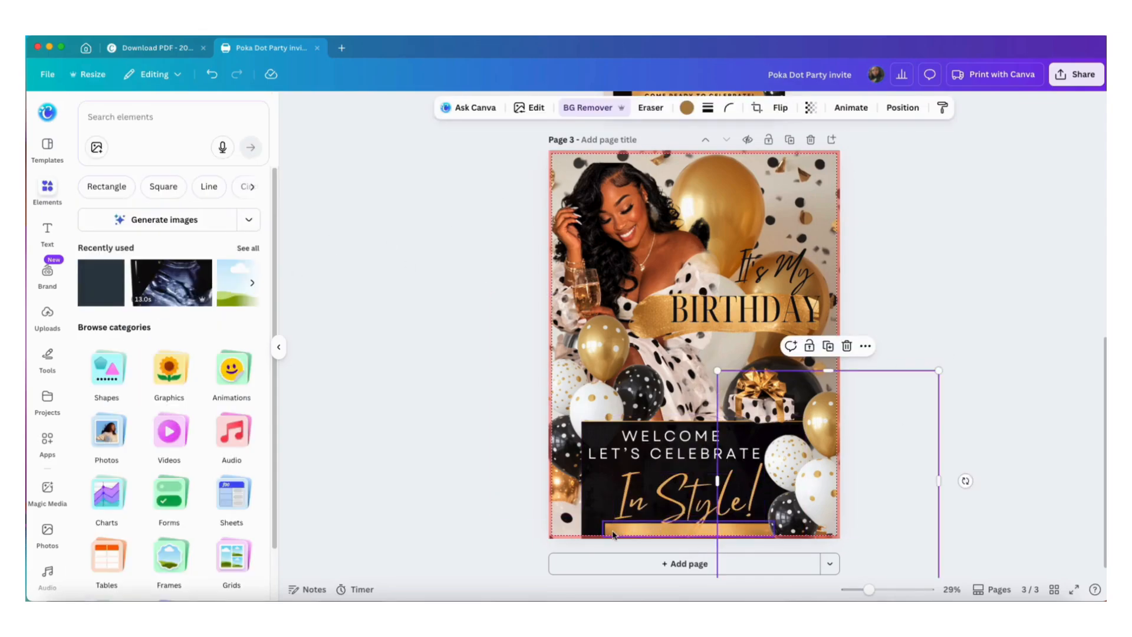
left_click(616, 533)
left_click(707, 496)
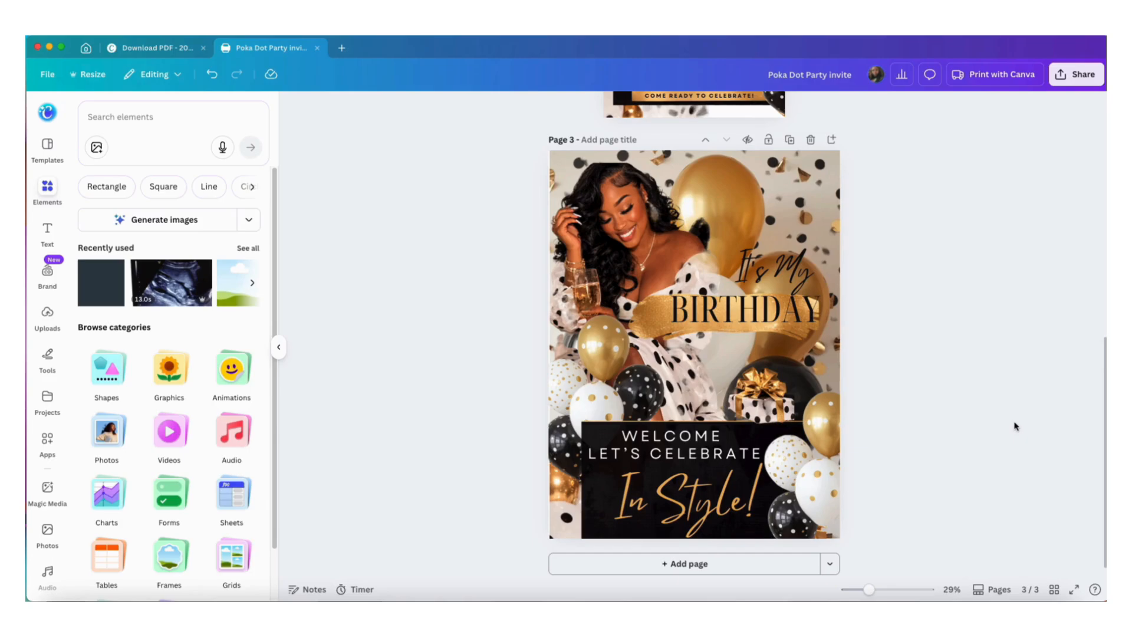
Nudge the BIRTHDAY text slightly to the left.
left_click(800, 323)
left_click_drag(800, 322, 778, 319)
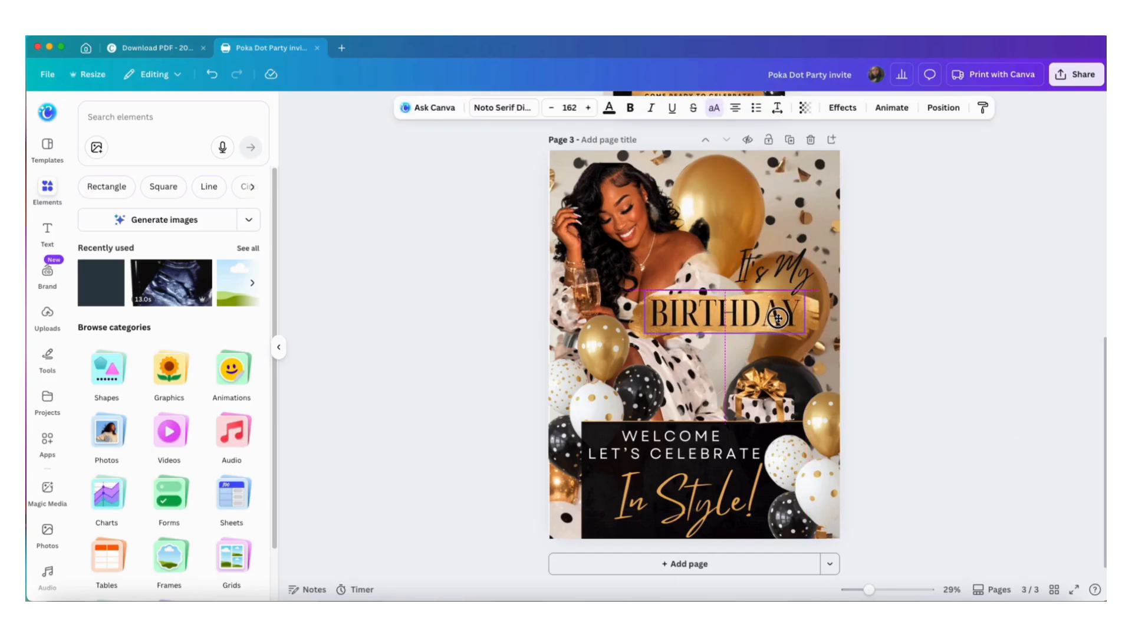
left_click(947, 336)
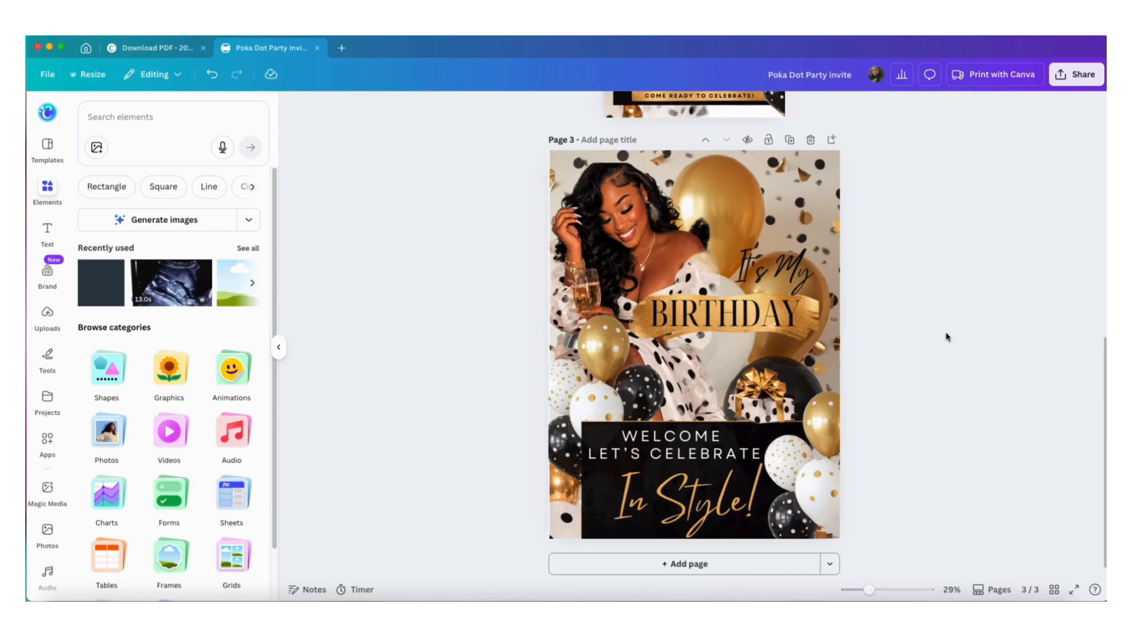
Shift the background photo slightly to the left and compare with the TikTok page.
left_click(554, 345)
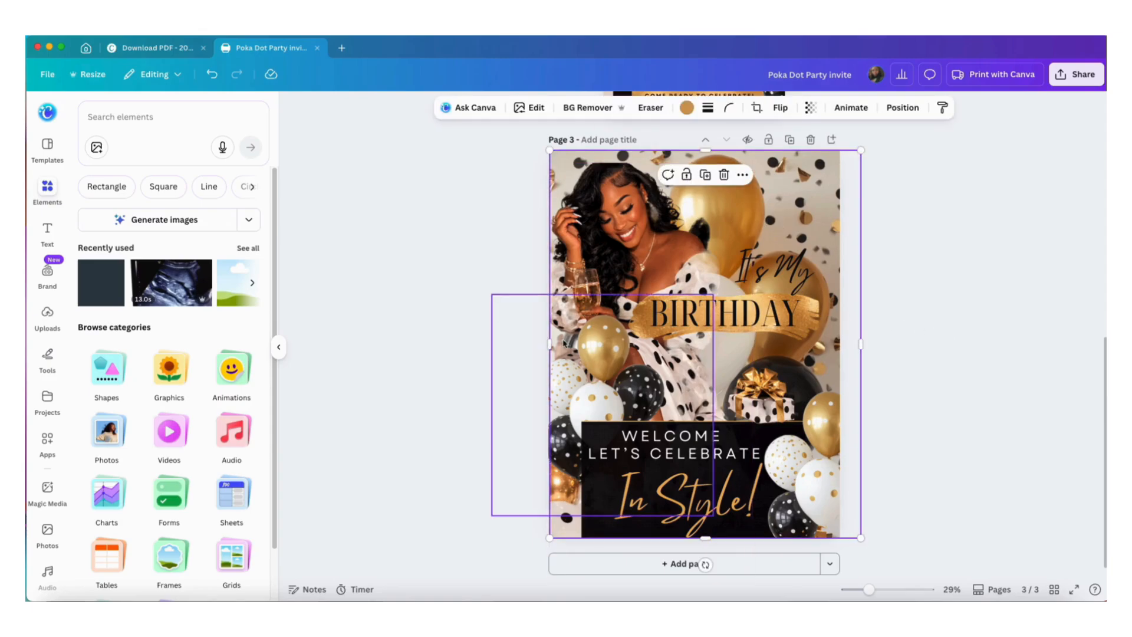
left_click_drag(547, 346, 533, 343)
left_click(973, 316)
scroll(968, 316, "up", 10)
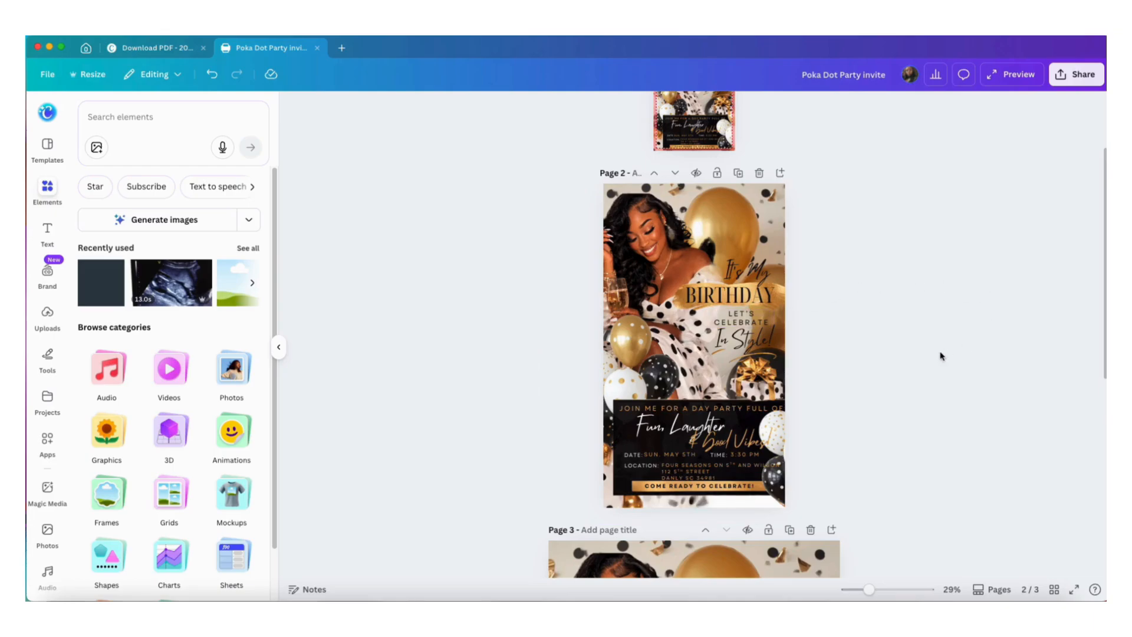
scroll(942, 357, "down", 5)
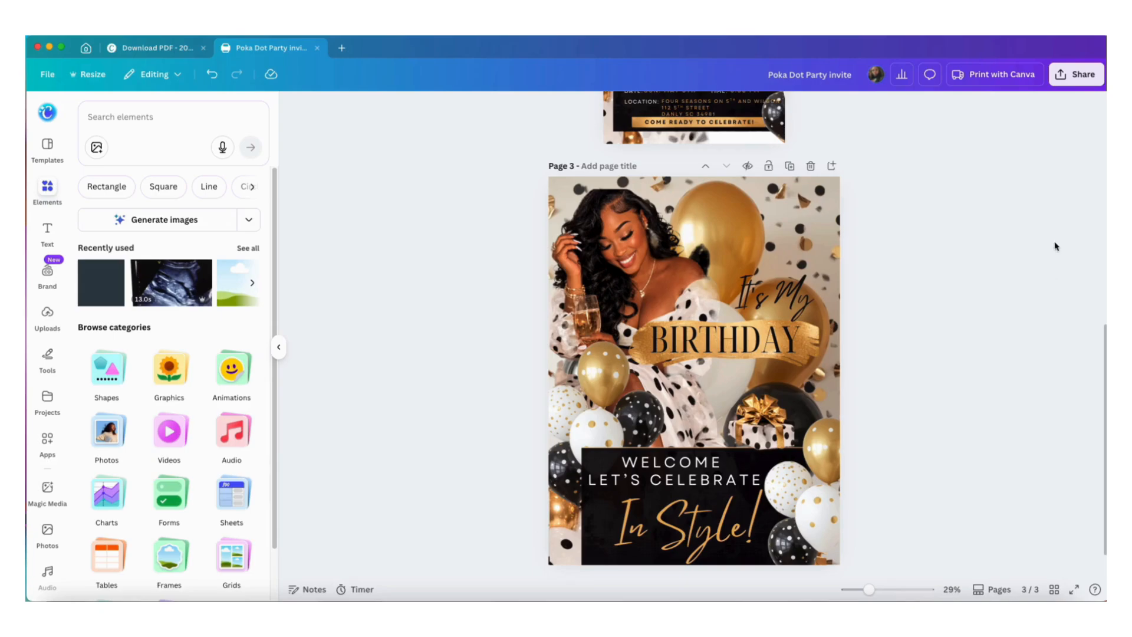
Delete the woman's cutout photo and undo the deletion.
left_click(655, 247)
key("Delete")
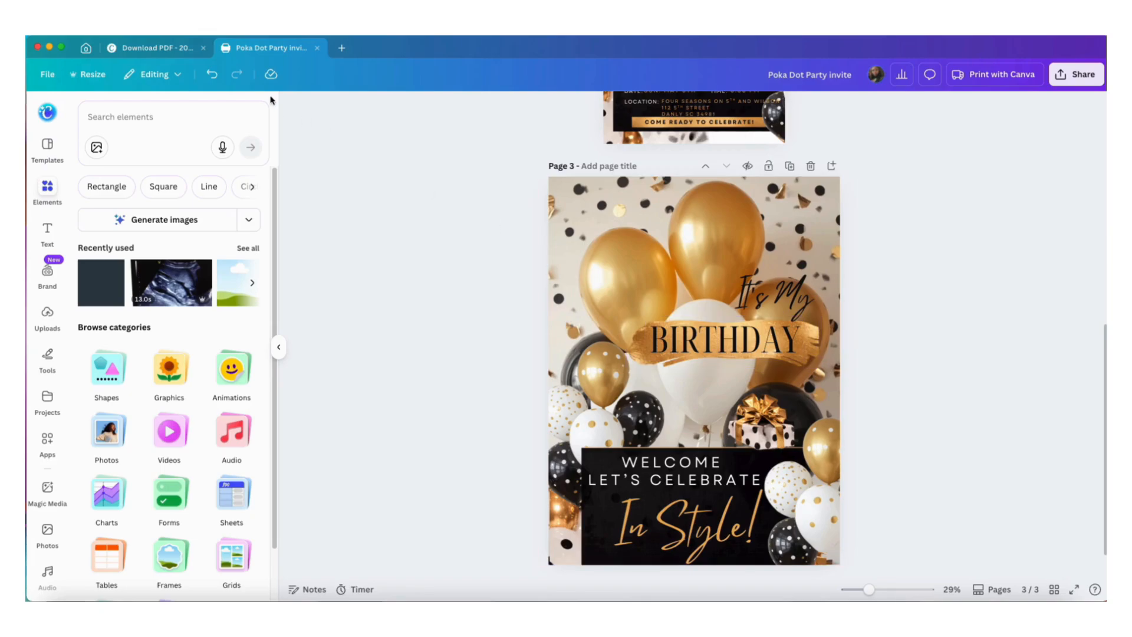
left_click(209, 71)
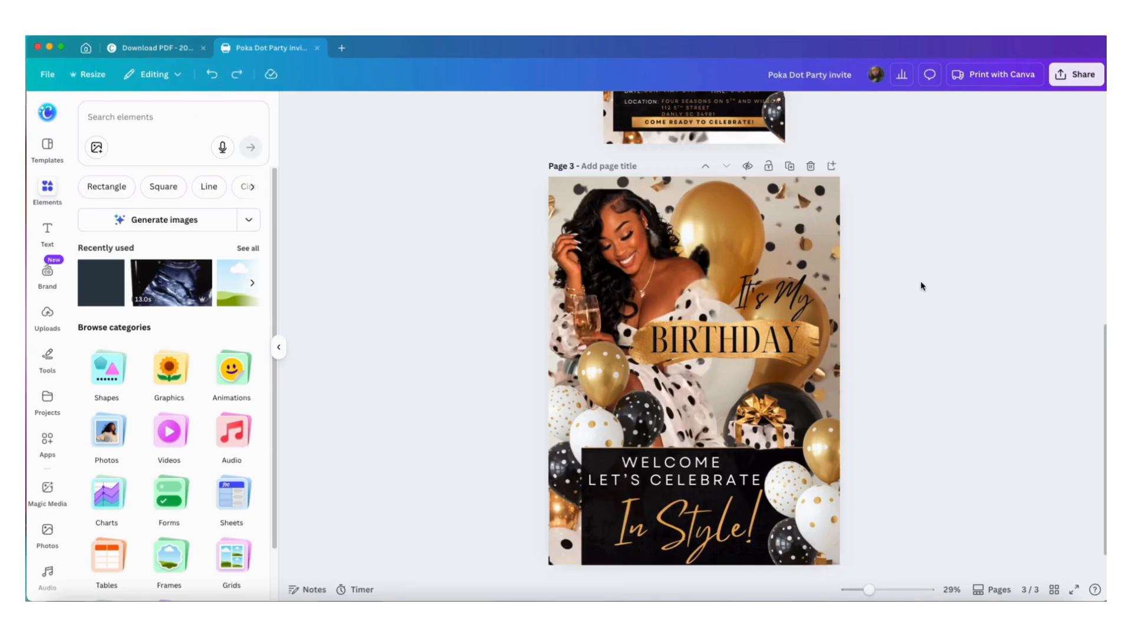